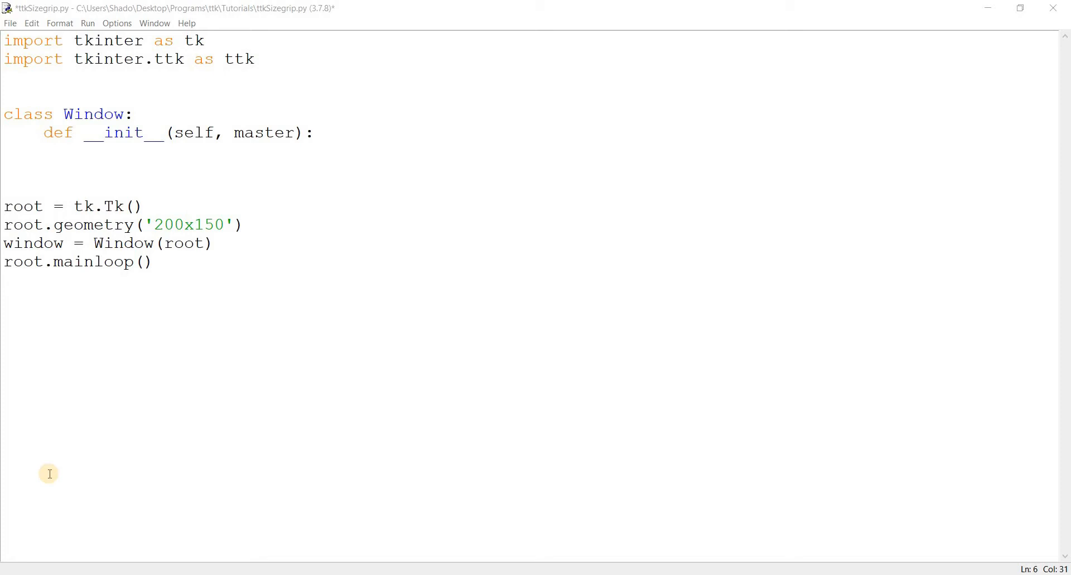
Add frame = ttk.Frame(master) and frame.pack(padx=5, pady=5) inside __init__
click(333, 142)
key(Return)
text(frame = )
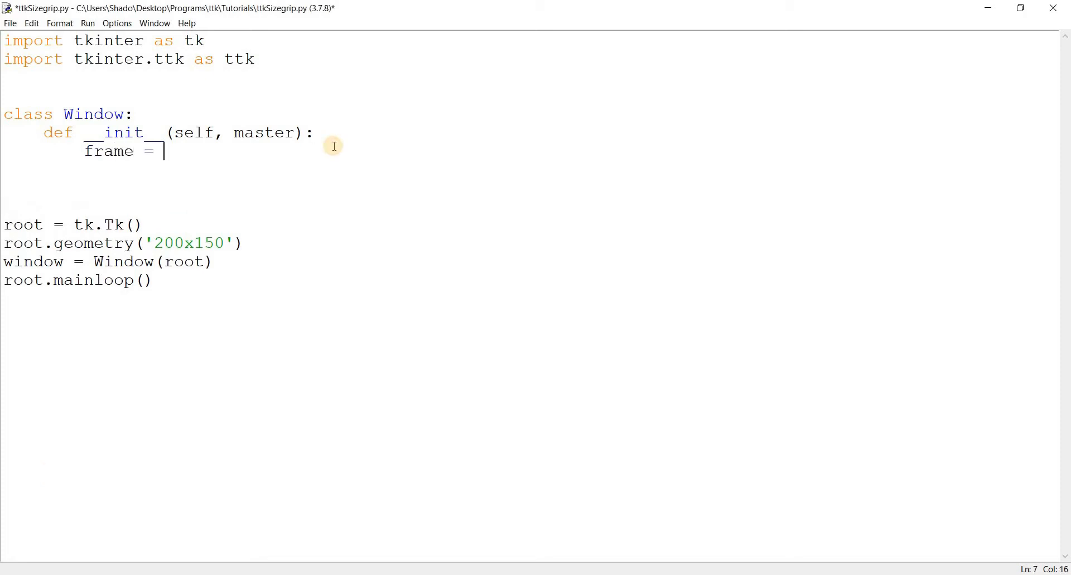
text(ttk.Frame()
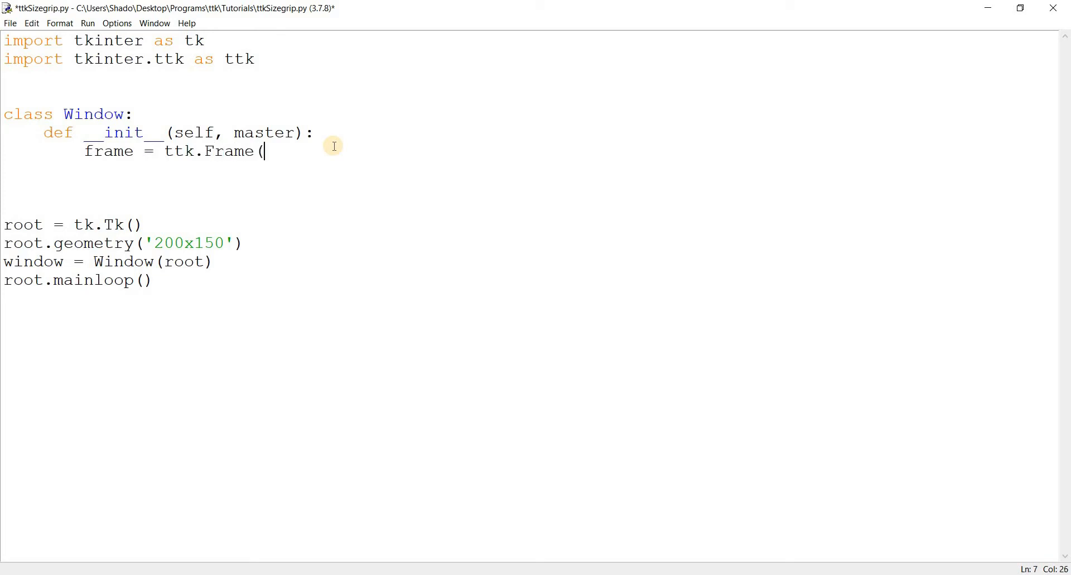
text(master))
key(Return)
key(Return)
key(Return)
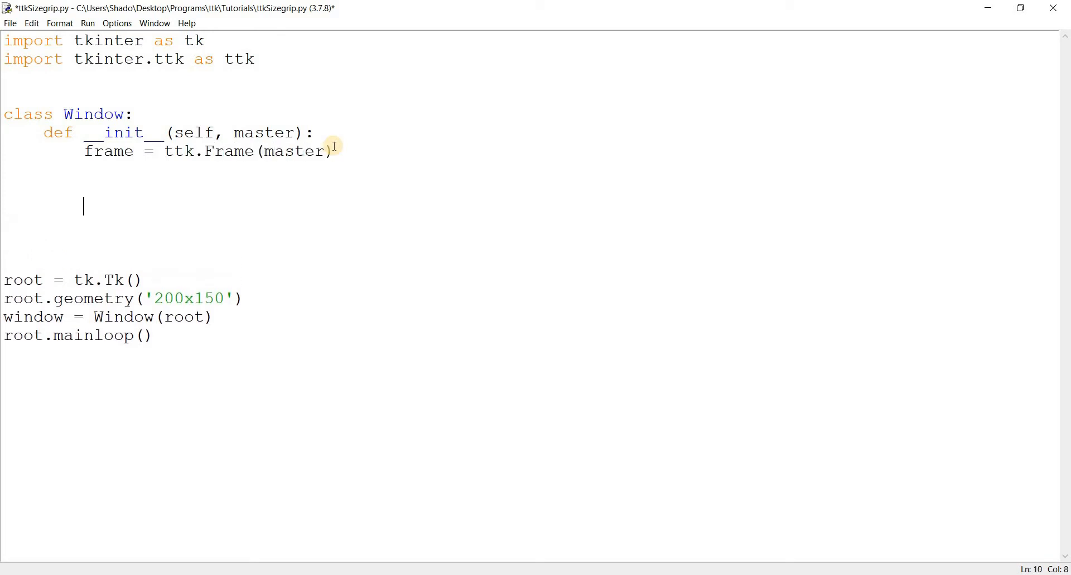
text(frame.pack)
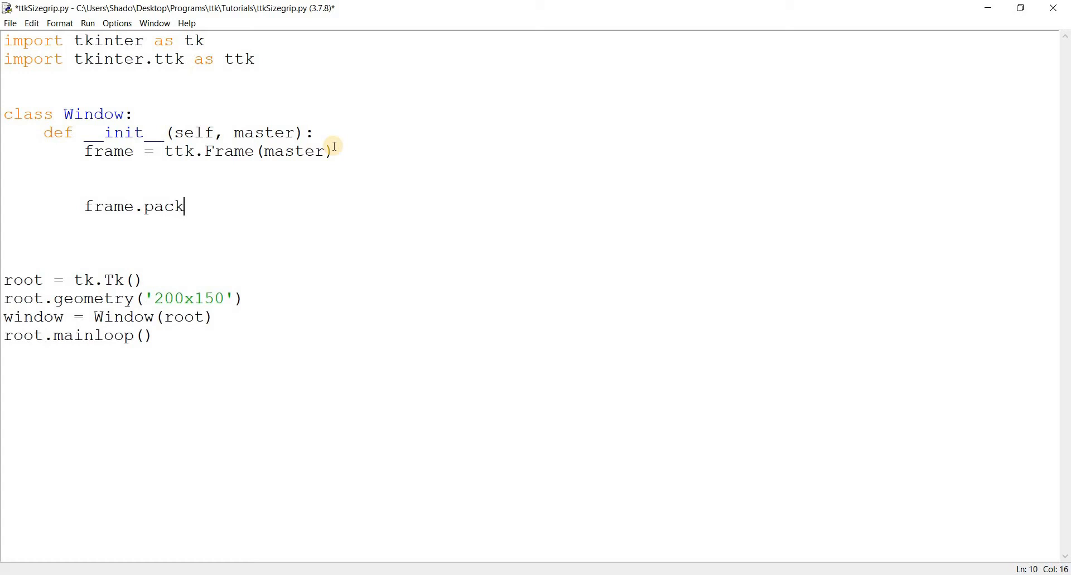
text((padx = 5, p)
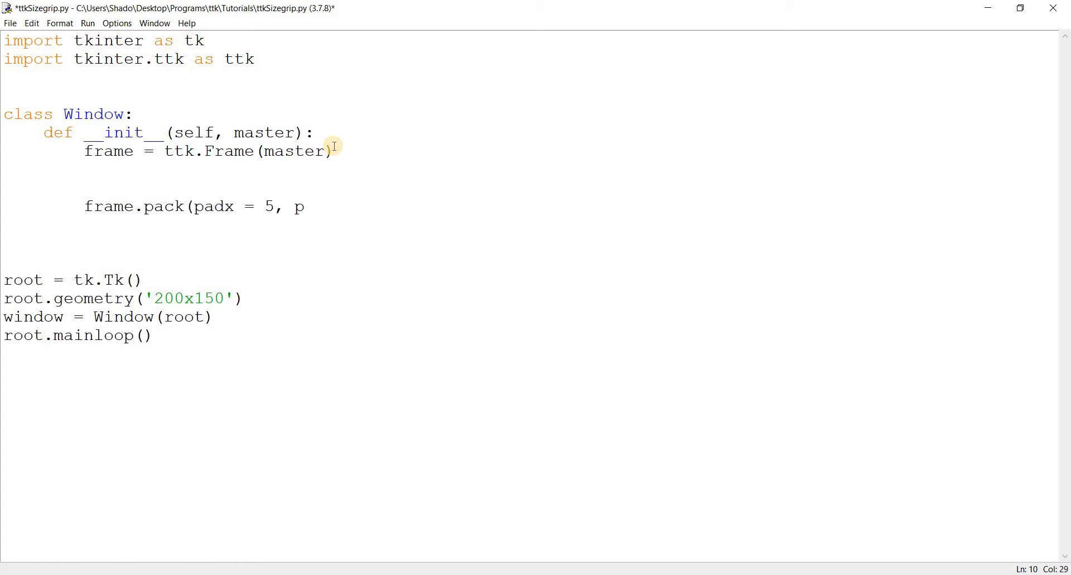
text(ady = 5))
Add a ttk.Label 'Hello World' in the frame, packed with padx=50, pady=50
key(Up)
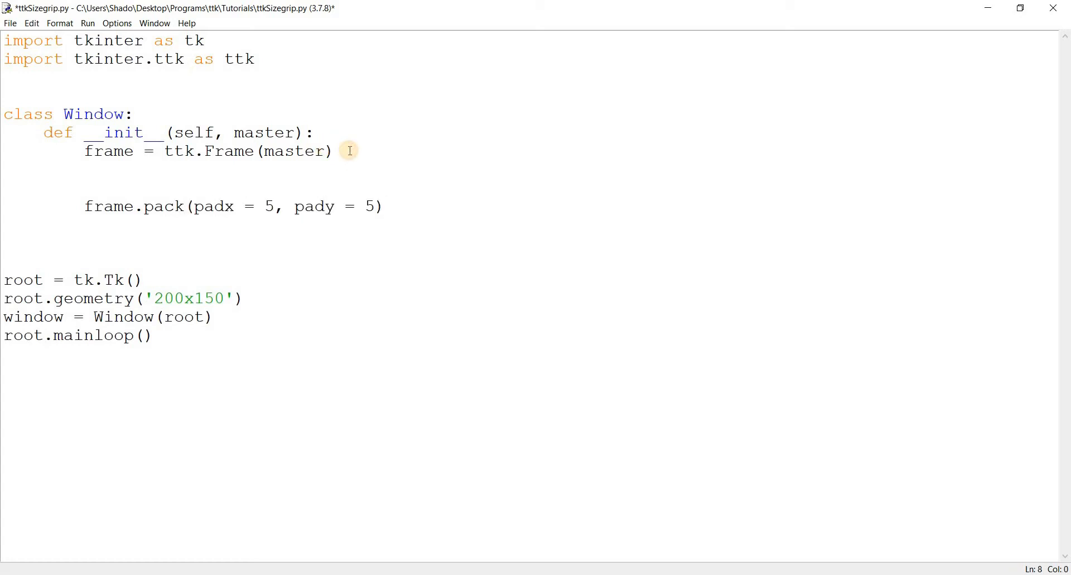
key(Return)
key(Return)
text(label =)
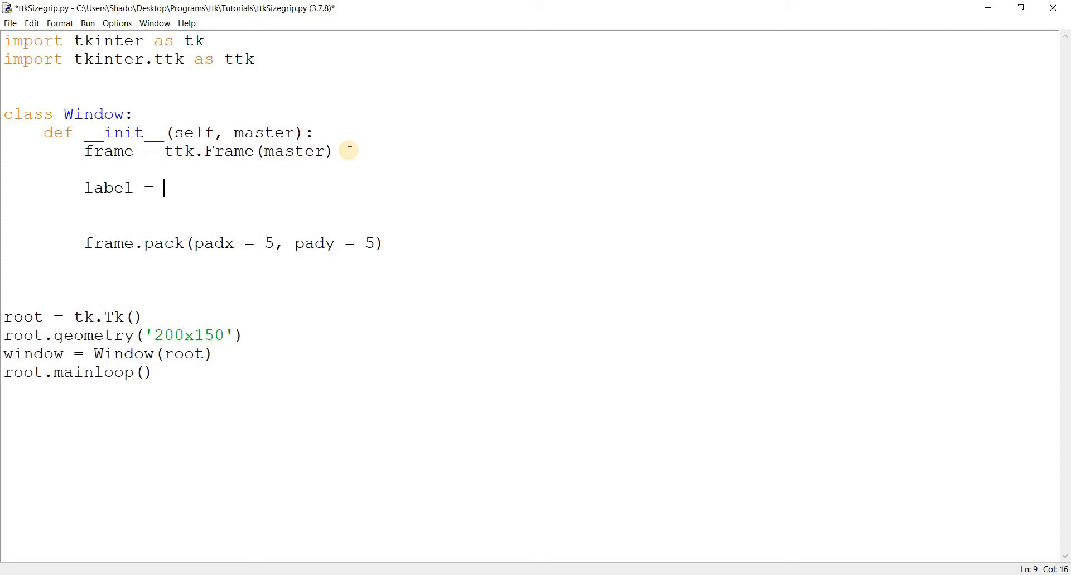
text(ttk.Label()
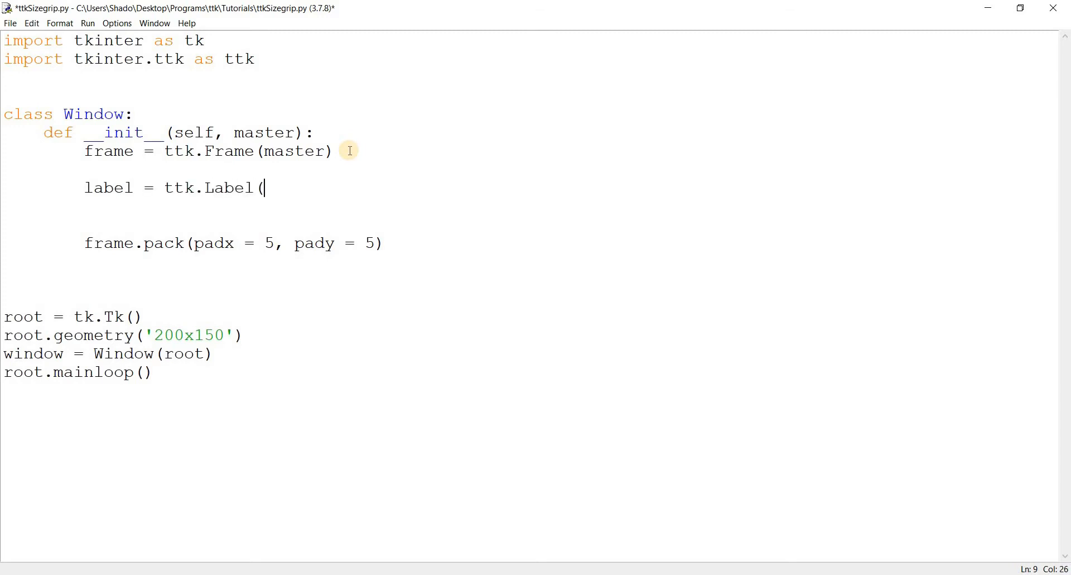
text(frame, ye)
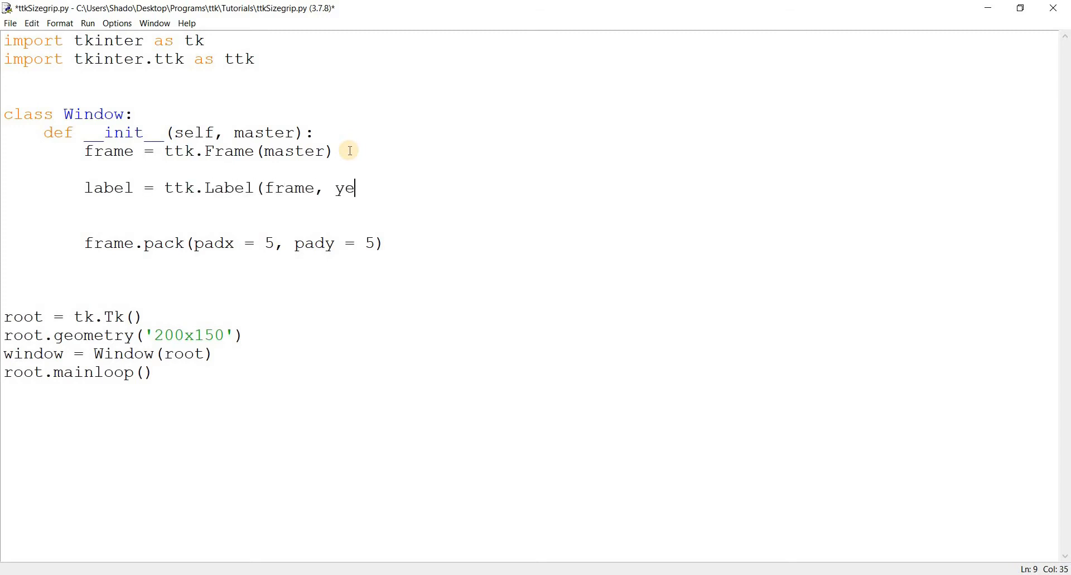
text(text = "H)
text(ello World"))
key(Return)
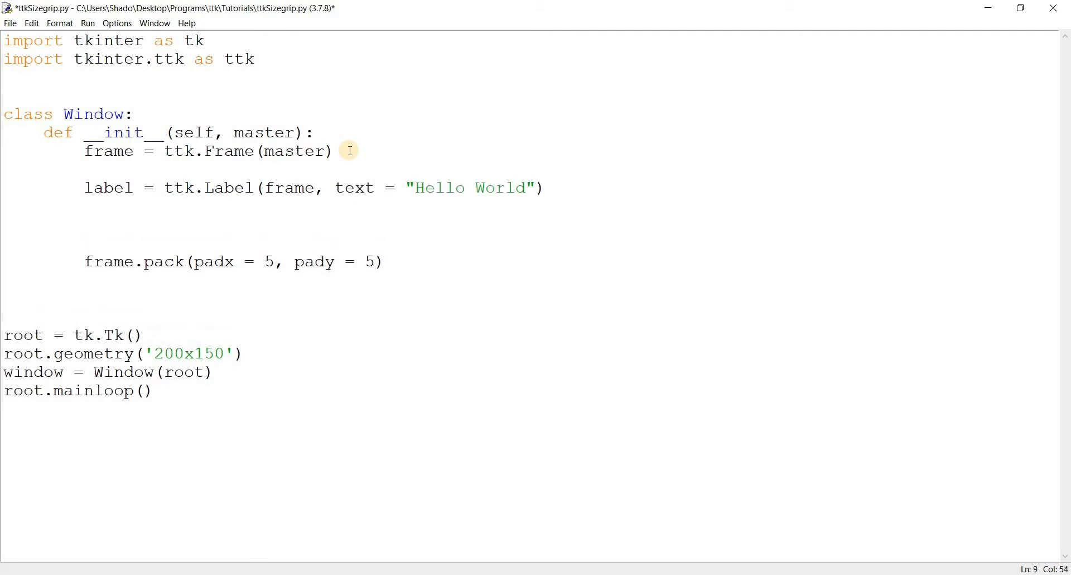
text(label.pack)
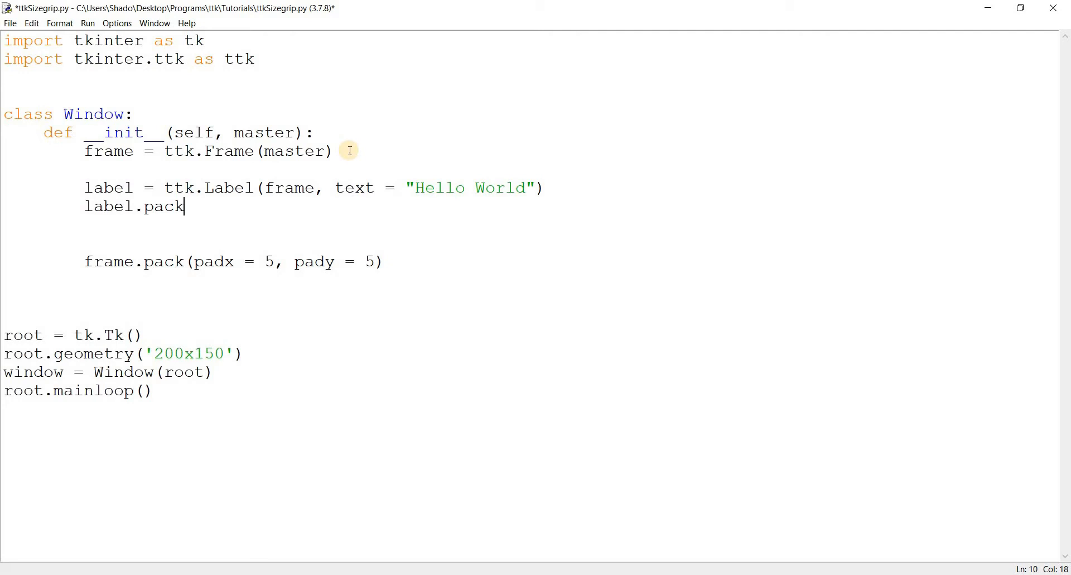
text((padx = 50)
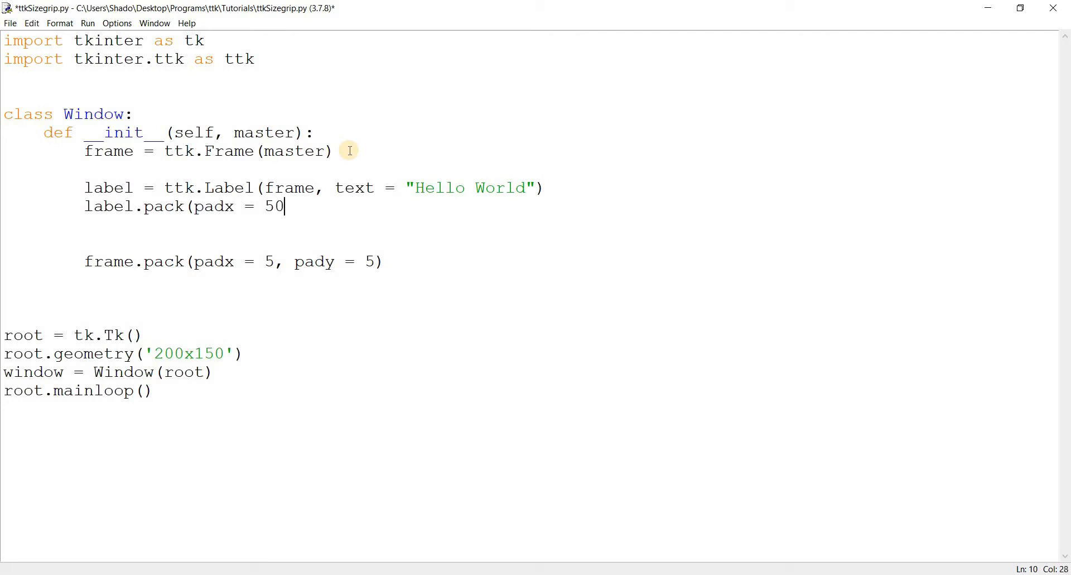
text(, )
text(, )
text(pady = 50))
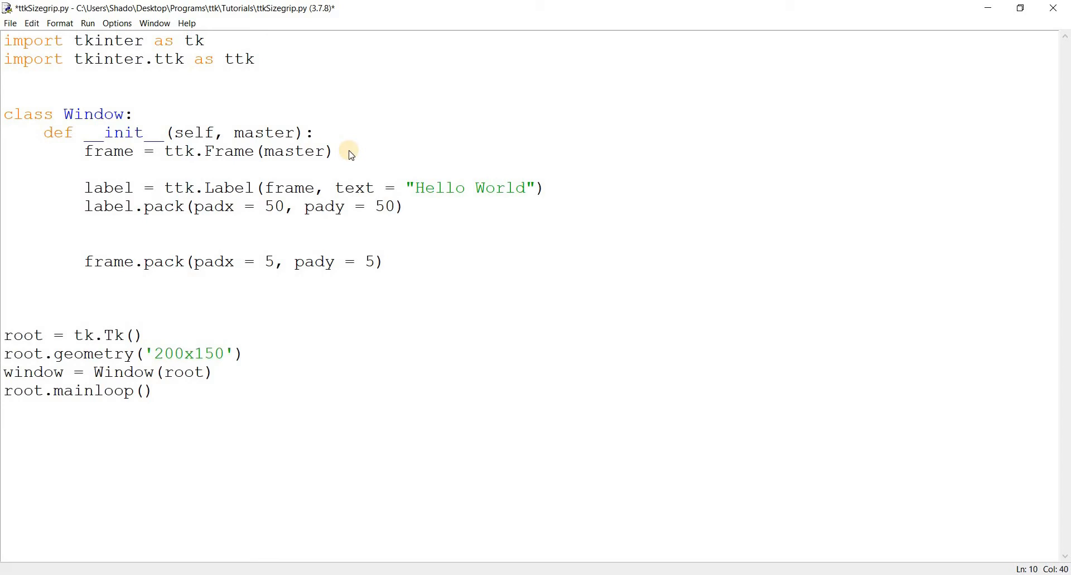
Run the saved script and move the Hello World window around the screen
key(F5)
key(Return)
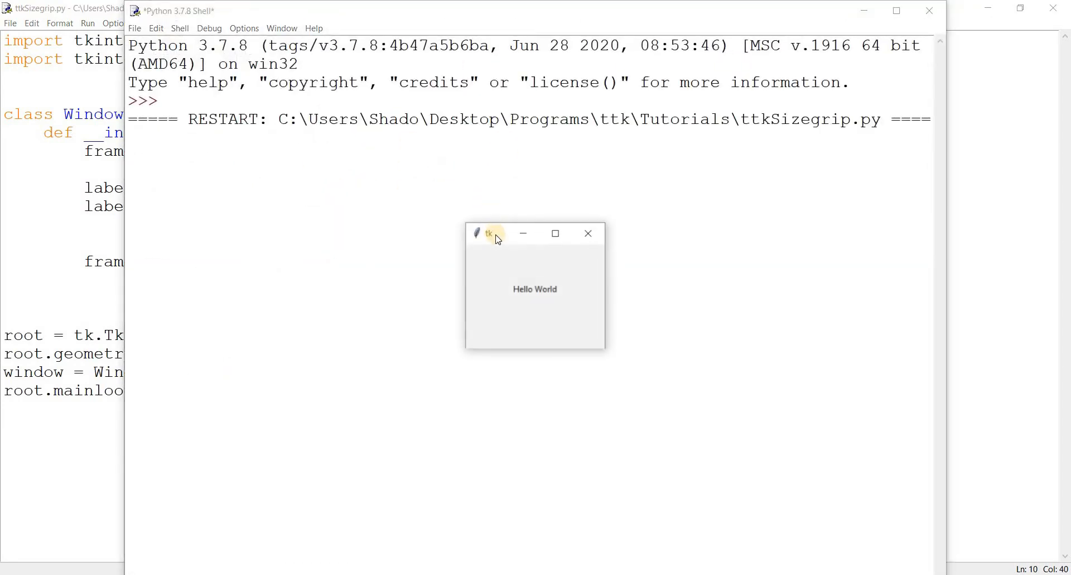
mouse_move(505, 233)
mouse_down()
mouse_move(506, 248)
mouse_move(513, 235)
mouse_up()
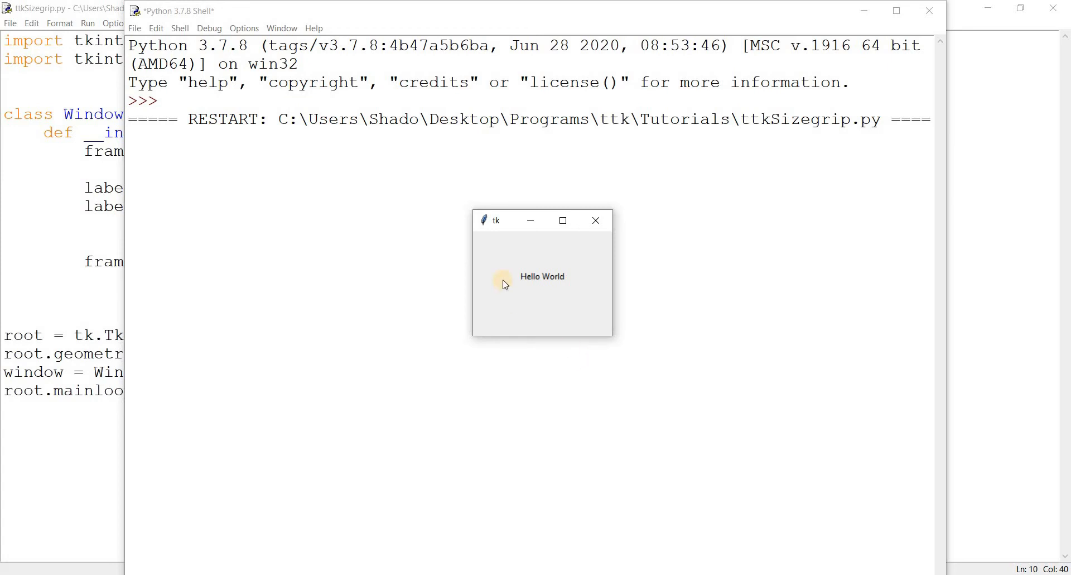
drag(533, 285, 493, 291)
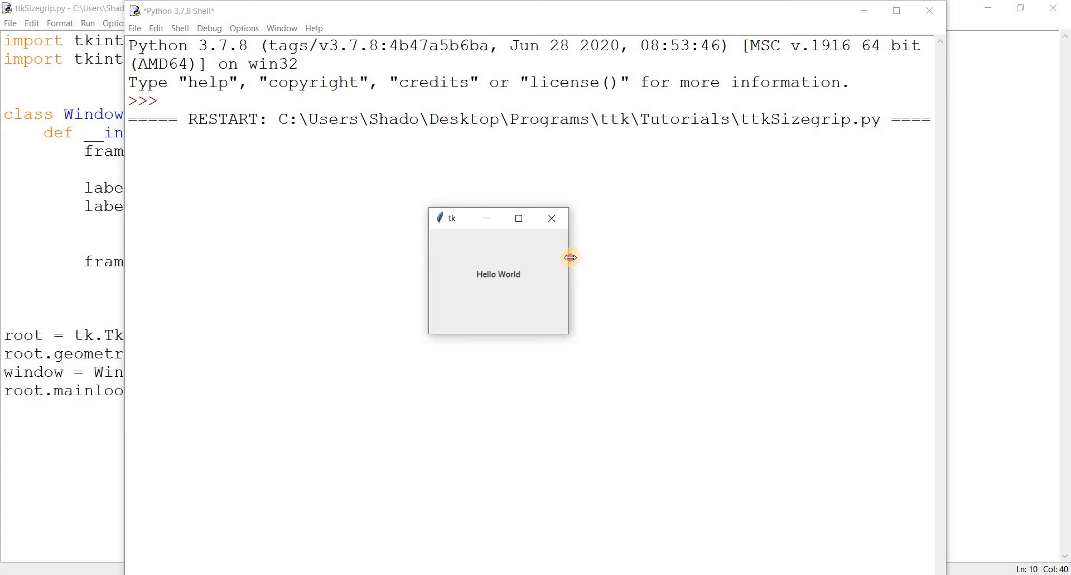
Enlarge the Hello World window from its edges and corner, then close it
mouse_move(570, 257)
mouse_down()
mouse_move(635, 258)
mouse_move(596, 260)
mouse_up()
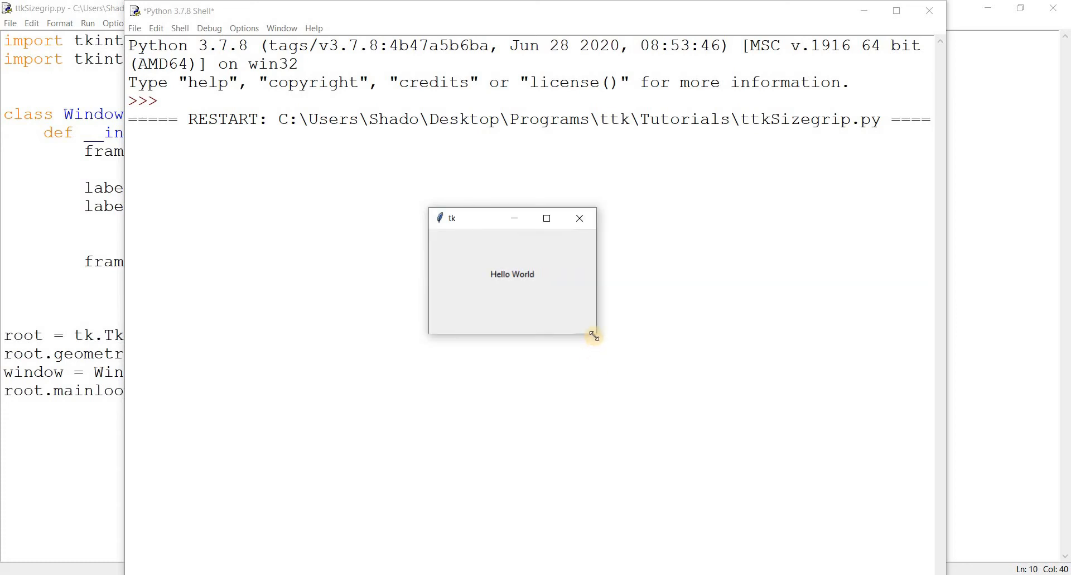
drag(595, 335, 646, 395)
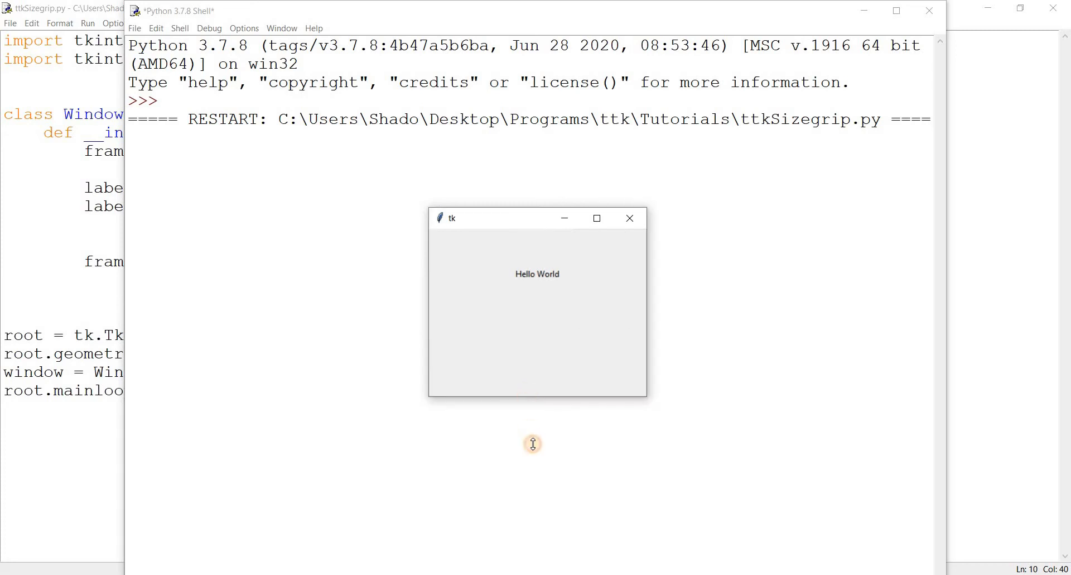
drag(532, 397, 532, 443)
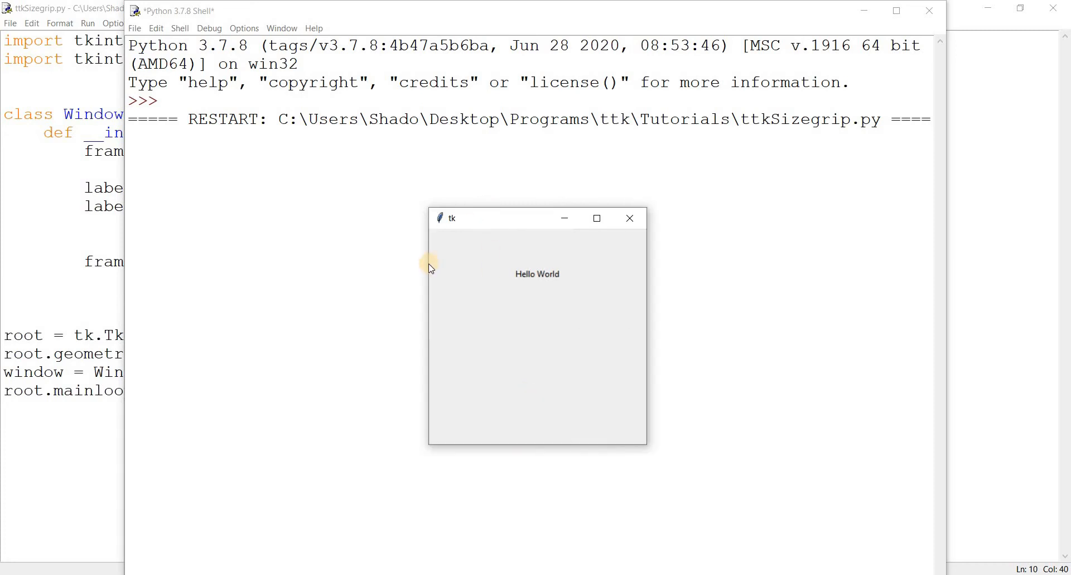
drag(428, 264, 326, 263)
click(629, 218)
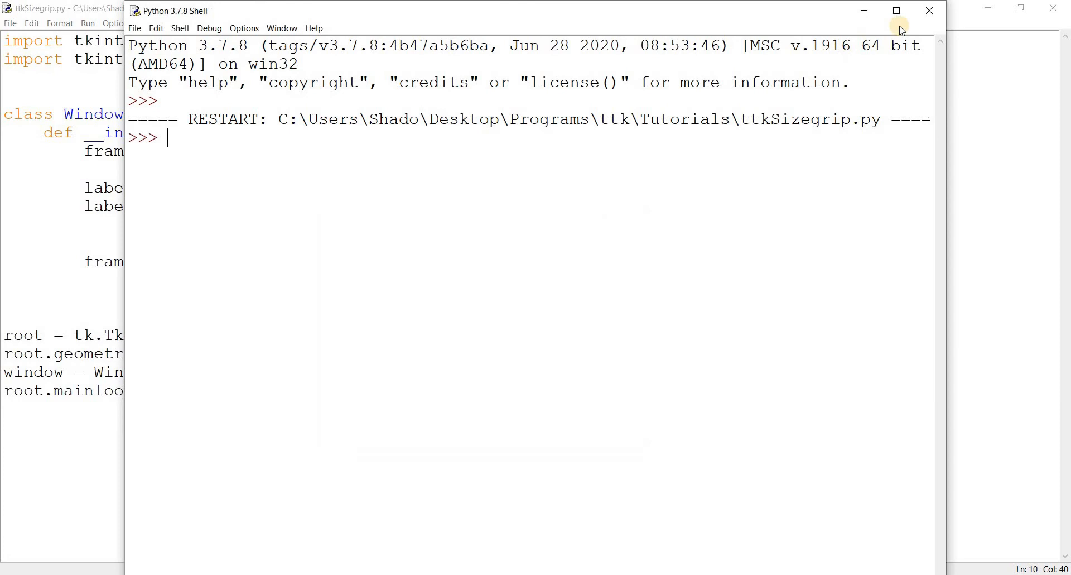
Add sizegrip = ttk.Sizegrip(frame) packed with padx = 5, pady = 5
click(929, 10)
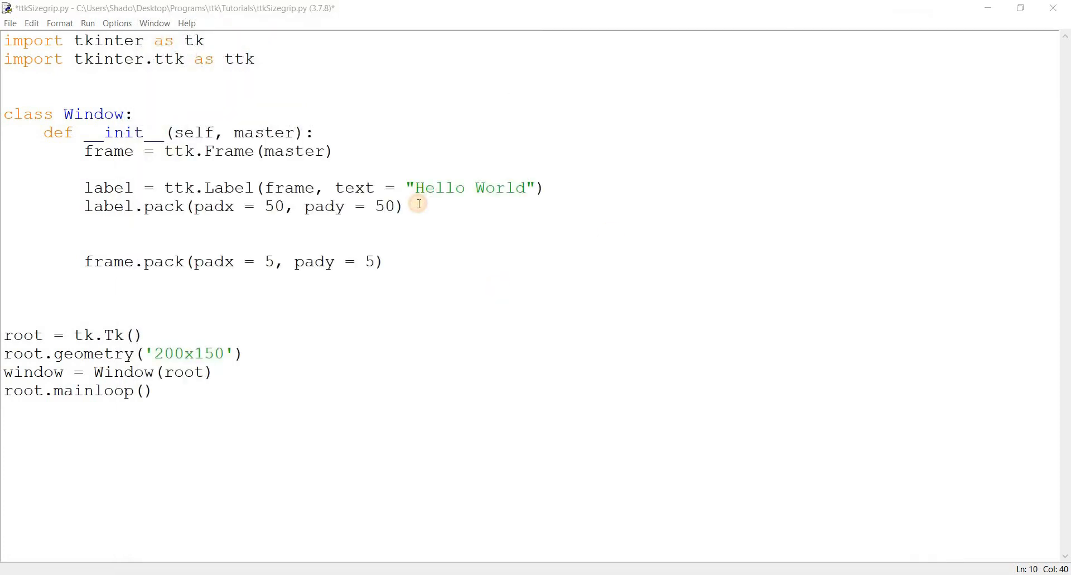
key(Return)
key(Return)
text(sizegrip)
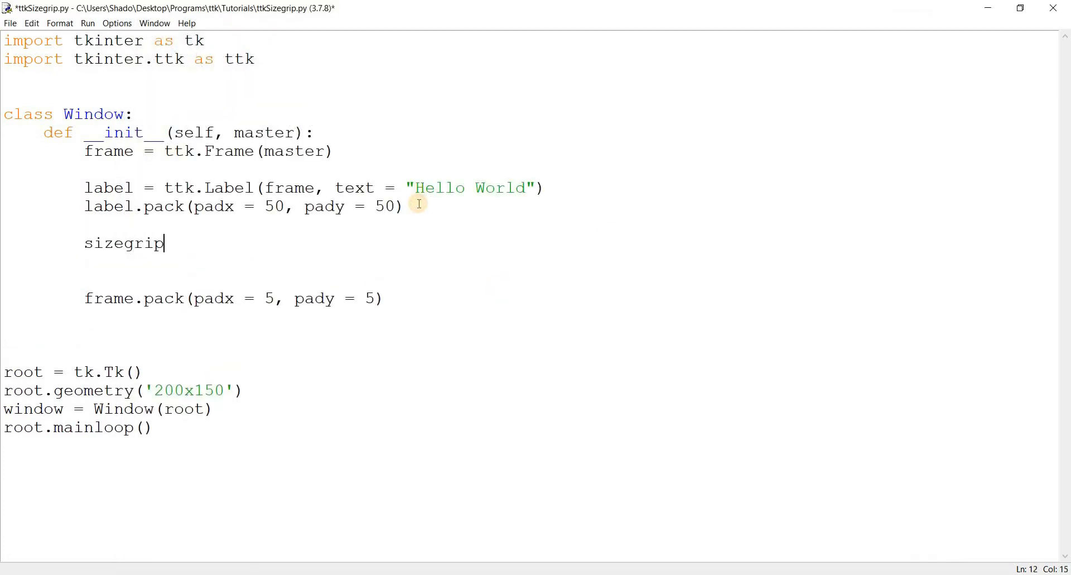
text( = ttk.Size)
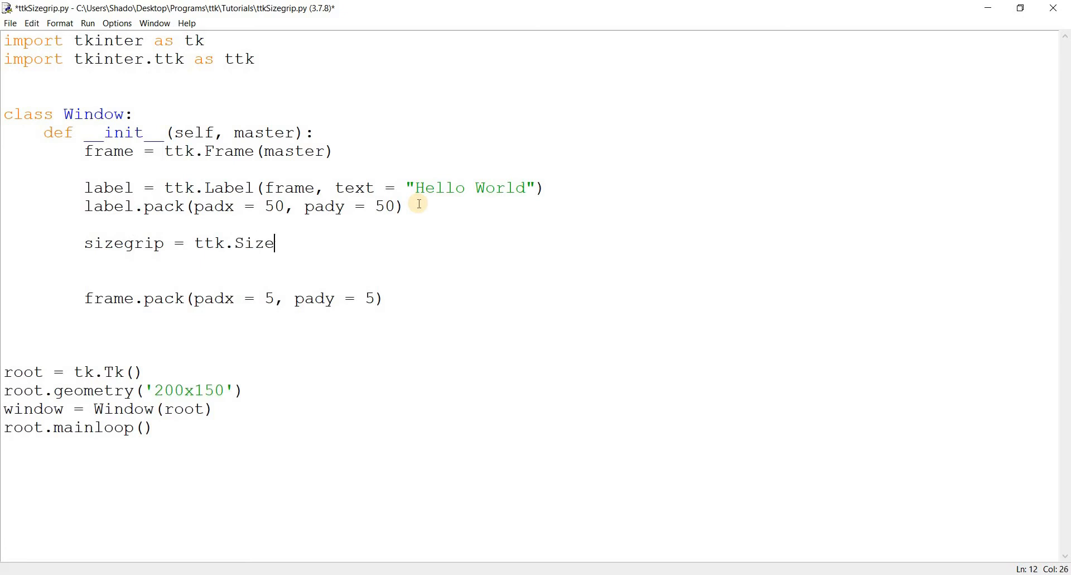
text(grip(frame)
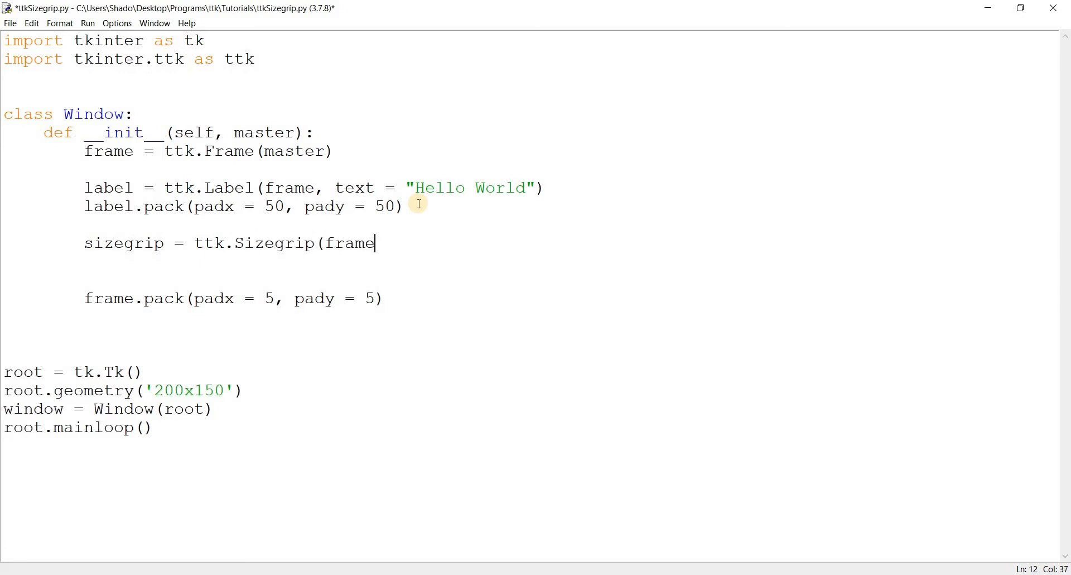
key(Return)
text(sizegrip)
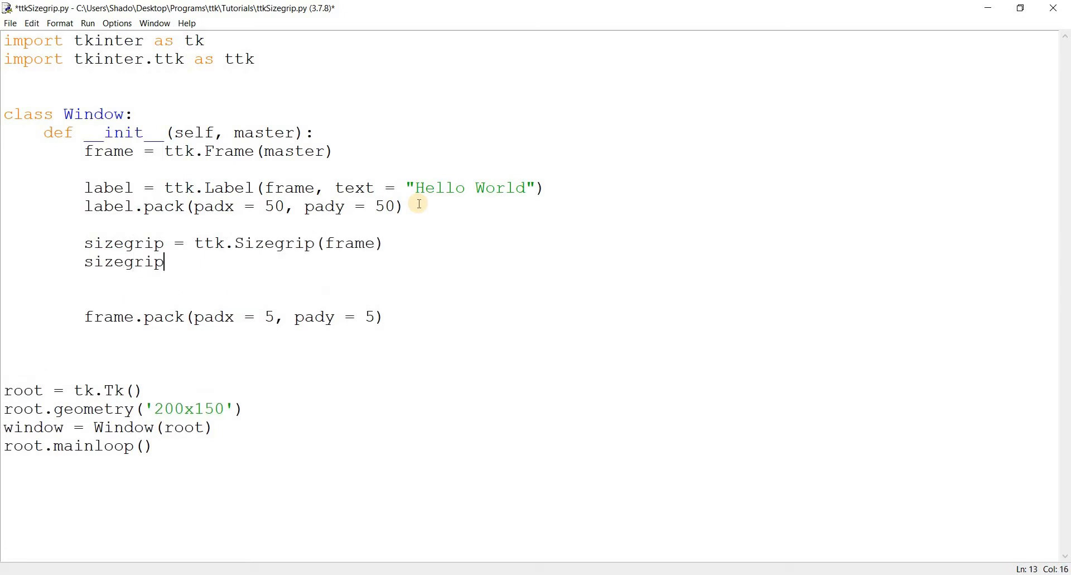
text(.pack(padx = )
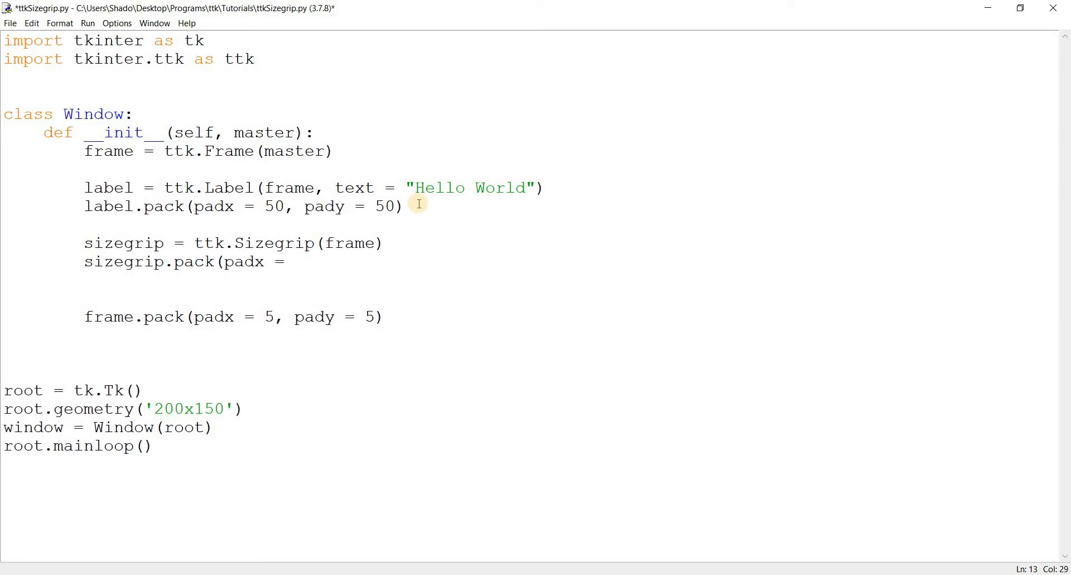
text(5, )
text(pady = 5))
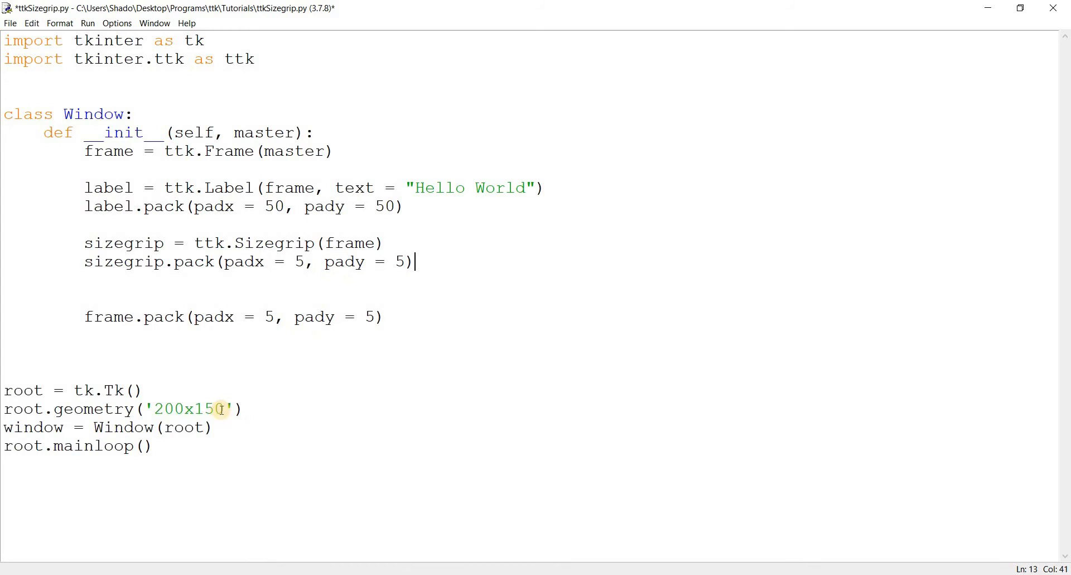
Change the window geometry to '200x180', save and run the script
click(222, 409)
key(BackSpace)
key(BackSpace)
text(80)
key(F5)
key(Return)
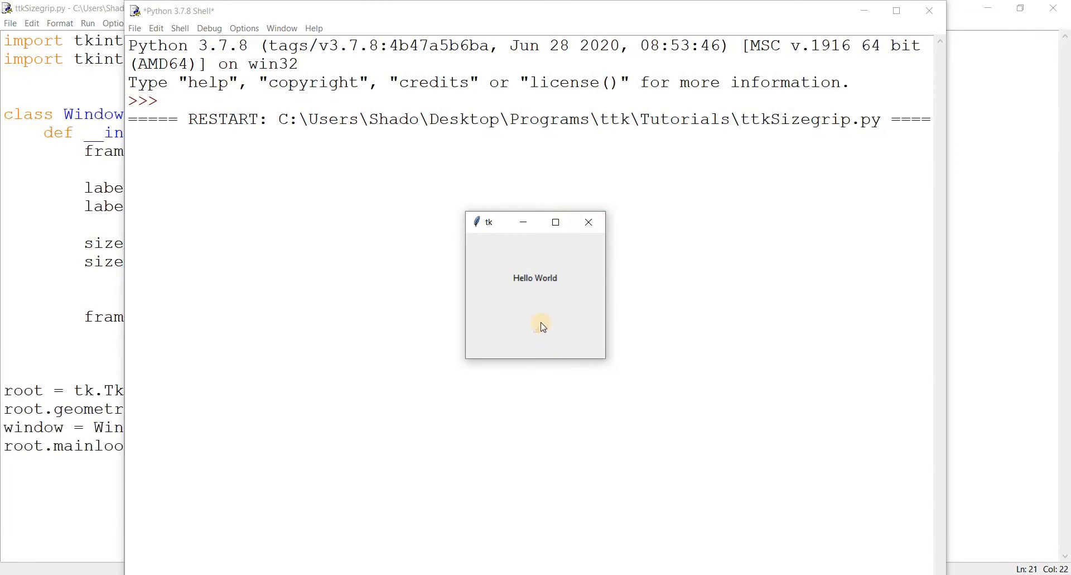
Resize the Hello World window slightly, then close it and the Python shell
mouse_move(537, 330)
mouse_down()
mouse_move(596, 363)
mouse_move(597, 351)
mouse_up()
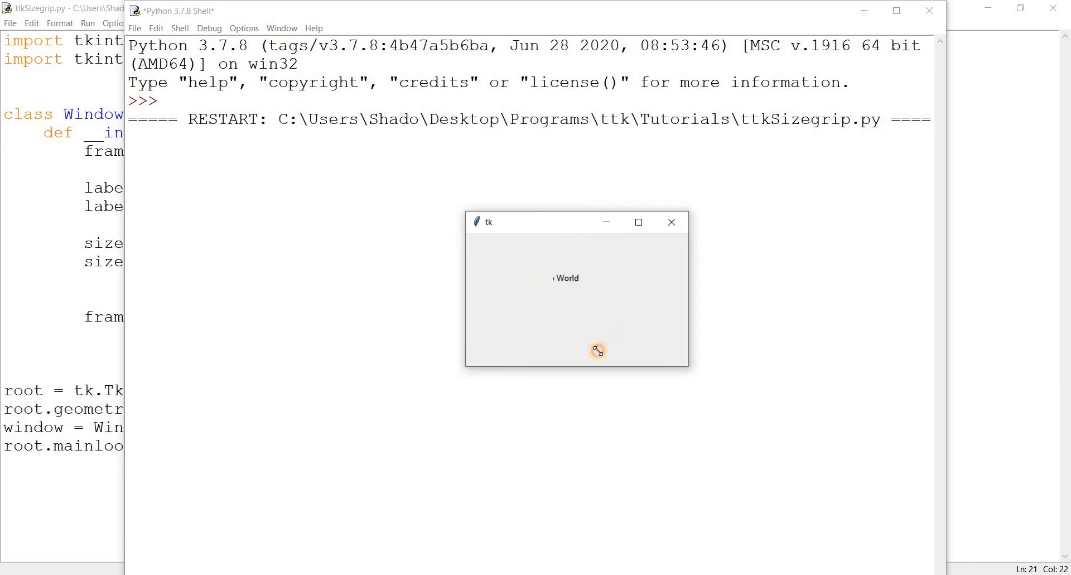
drag(528, 223, 517, 206)
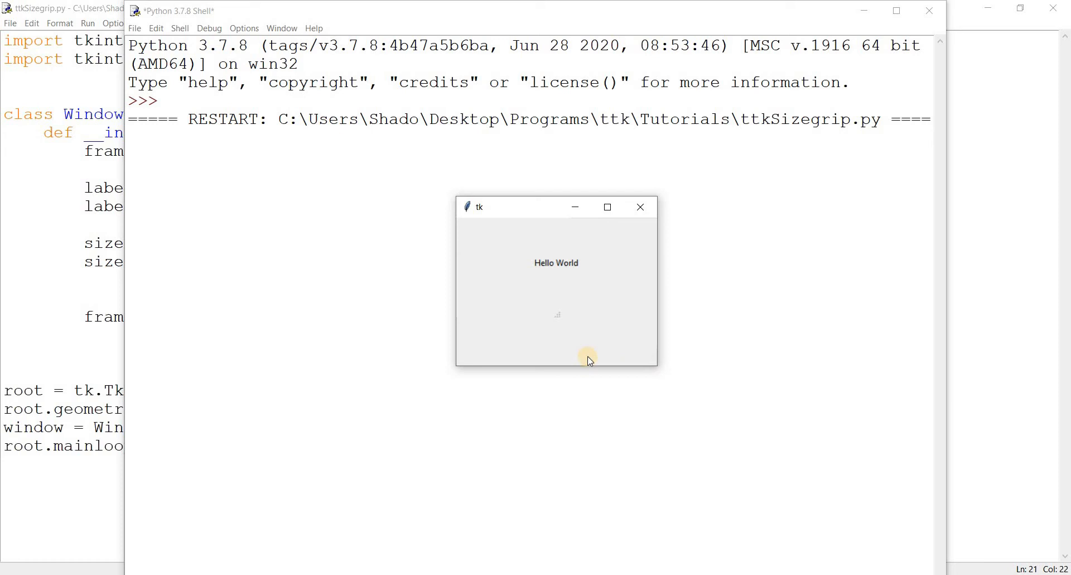
click(640, 206)
click(929, 10)
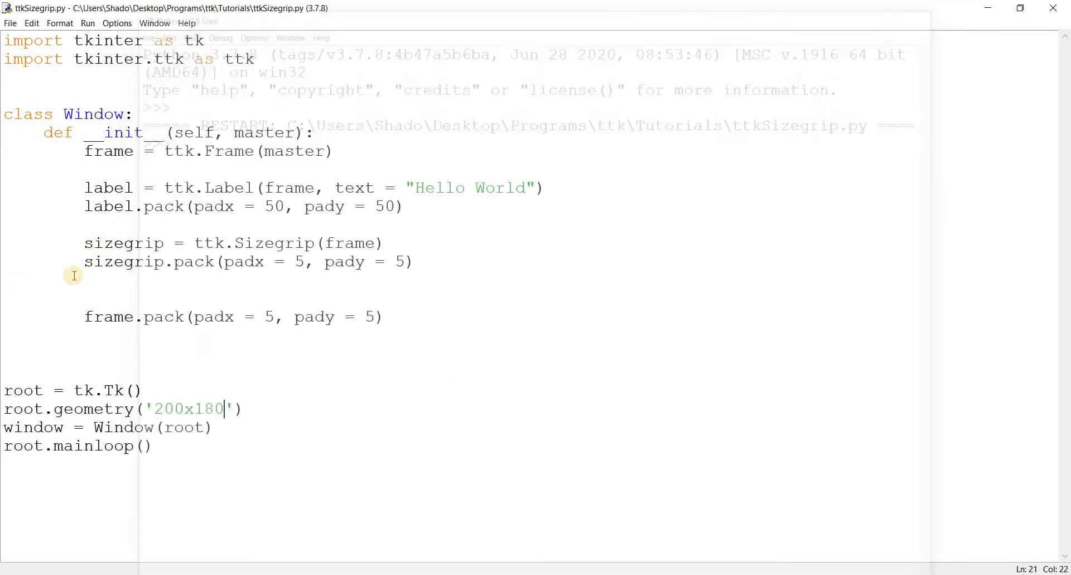
Add expand = True, fill = tk.BOTH to frame.pack and save the script
click(172, 291)
click(375, 317)
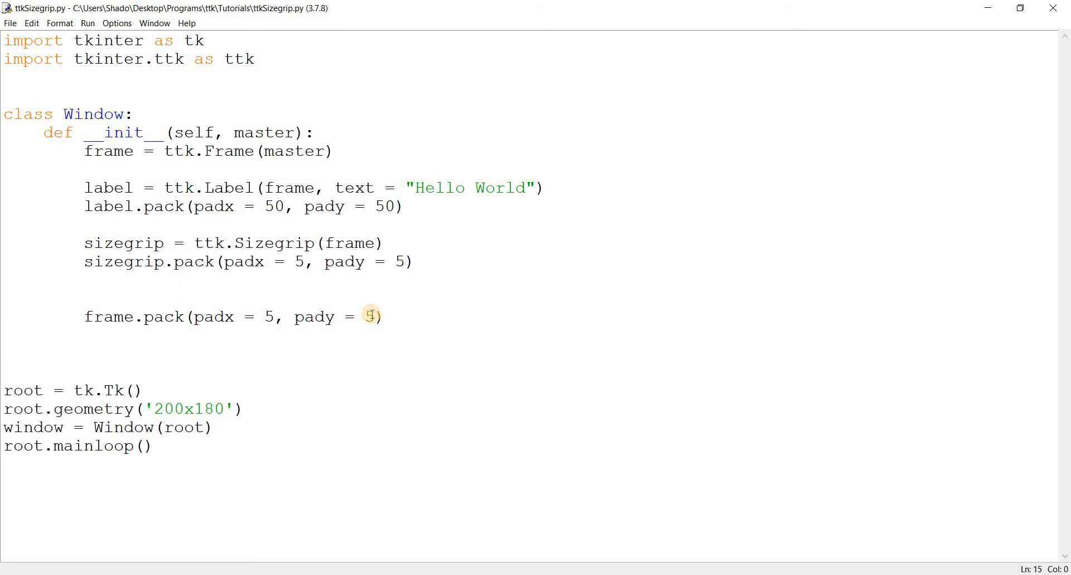
text(, )
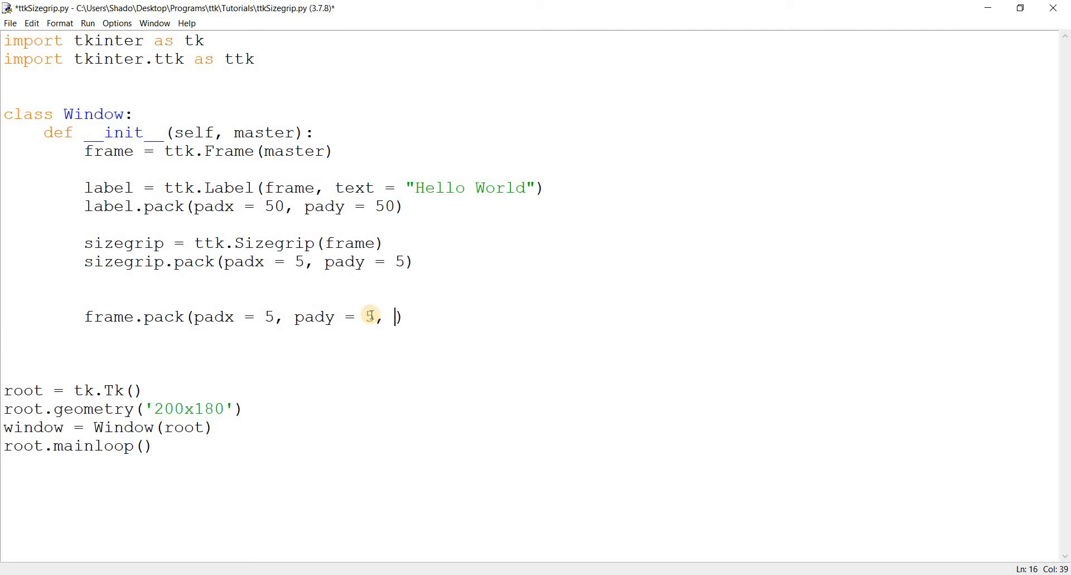
text(expand = t)
key(BackSpace)
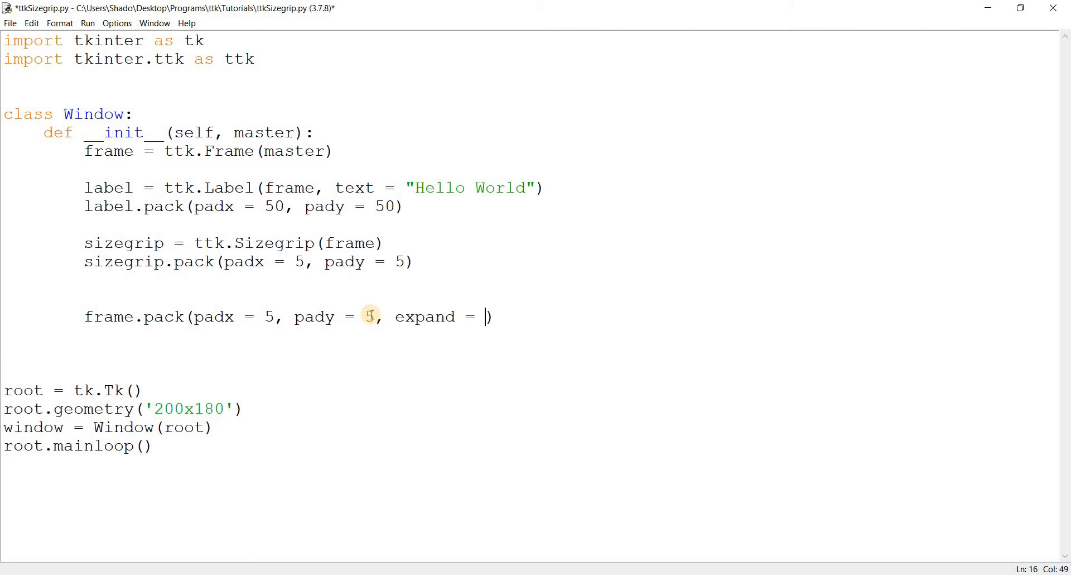
text(True, )
text(fill .)
key(BackSpace)
text(= tk.BOTH)
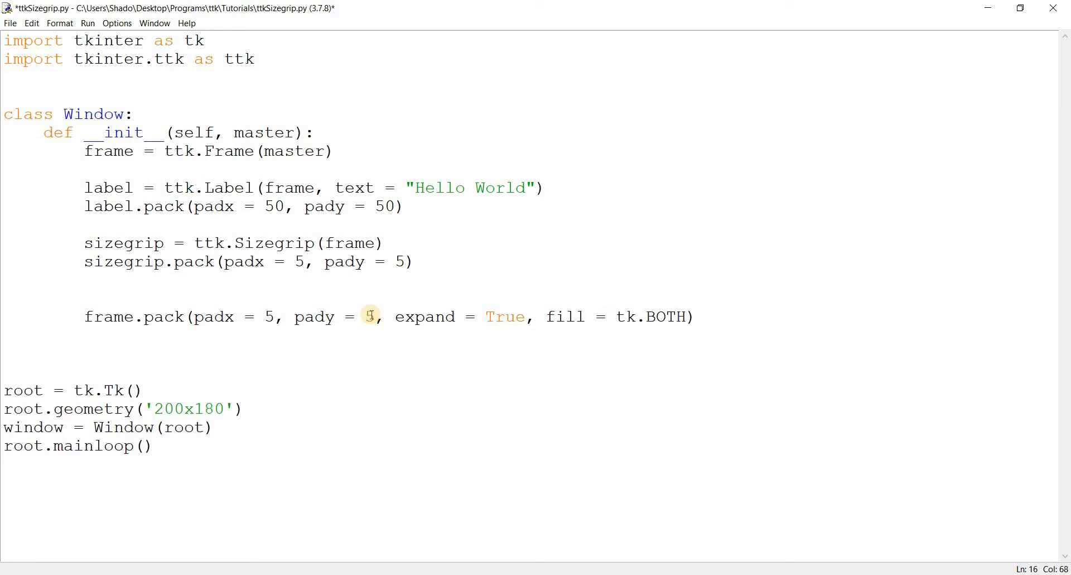
key(ctrl+s)
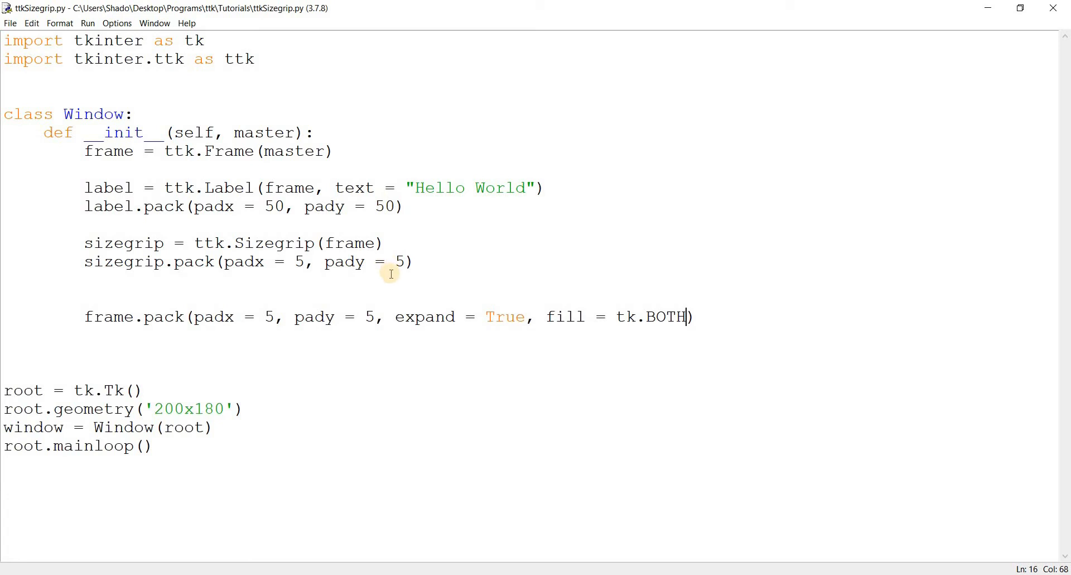
Run the updated script and close the Hello World test window
key(F5)
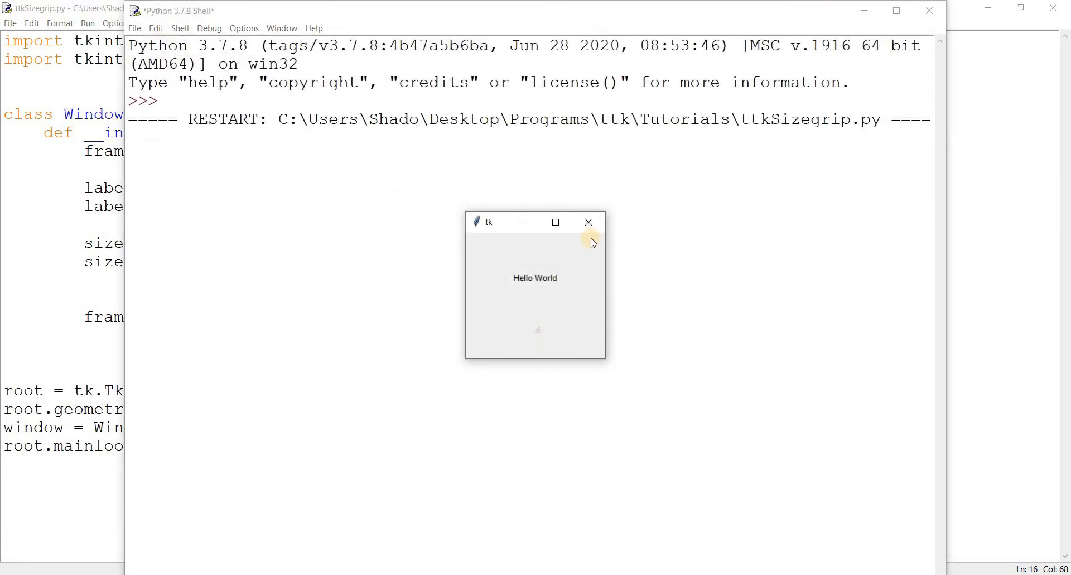
click(589, 223)
Add anchor = tk.SE to sizegrip.pack and save the script
click(404, 261)
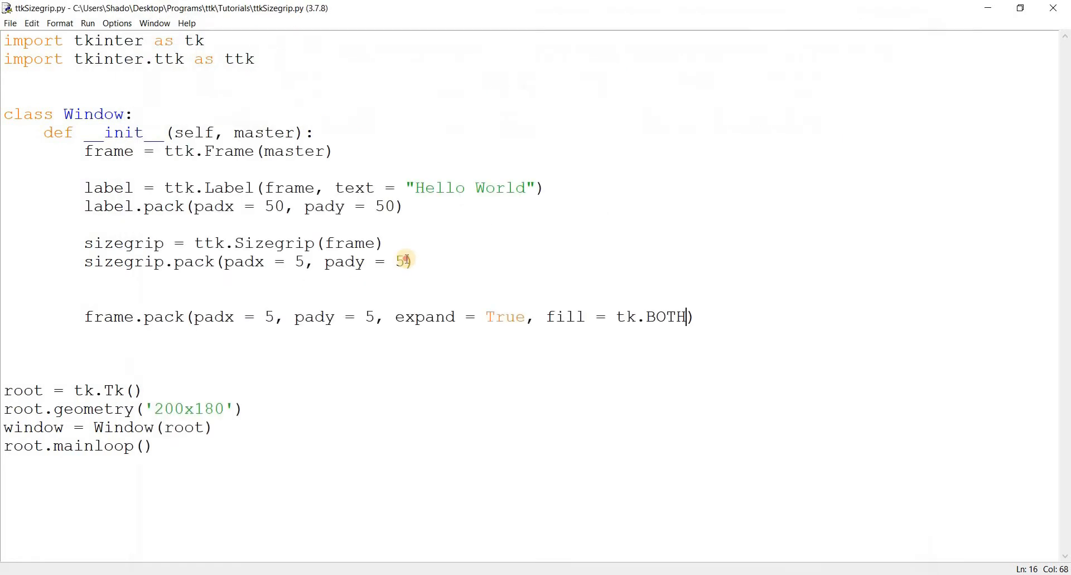
text(, ancho)
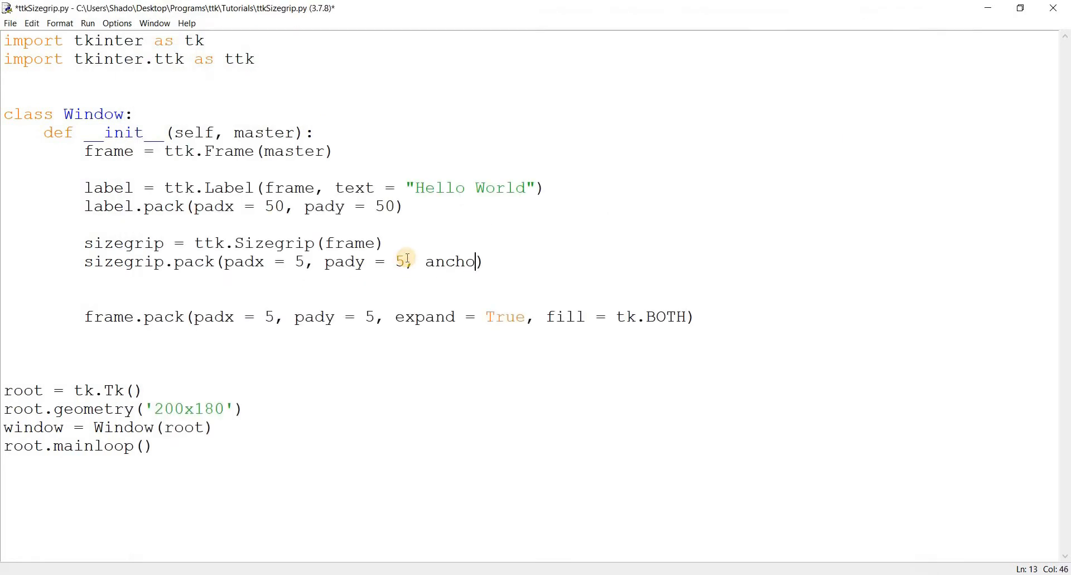
text(r)
double_click(186, 261)
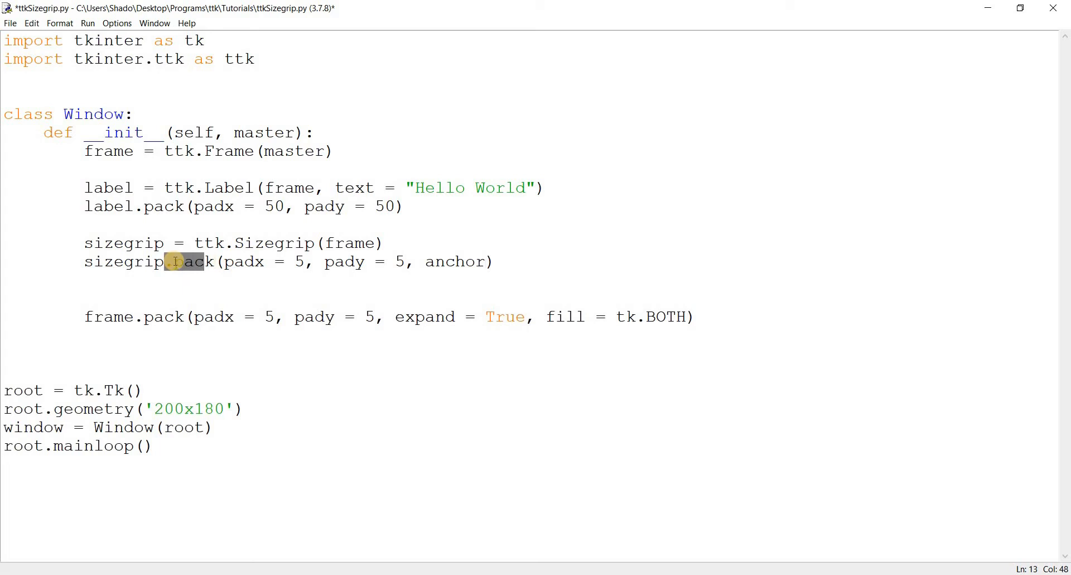
click(489, 262)
text(= tk.)
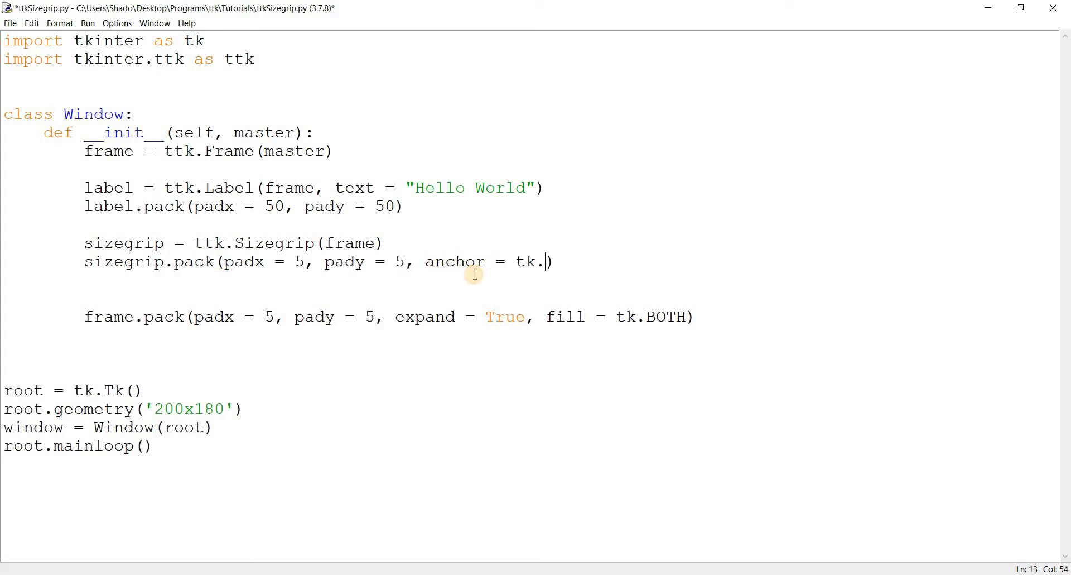
text(SE)
key(ctrl+s)
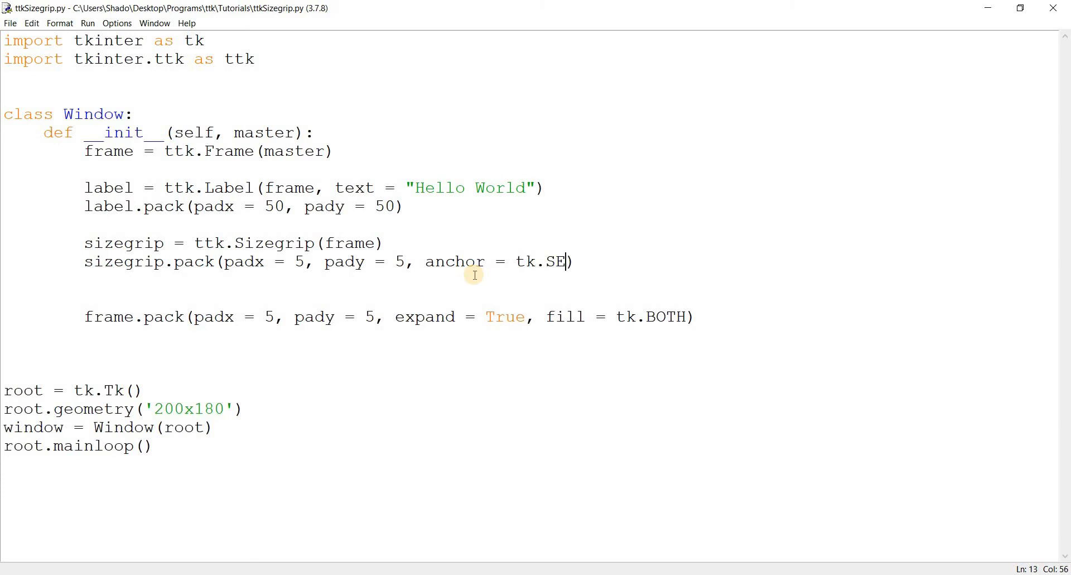
Run the script, close the Hello World window and return to the editor
key(F5)
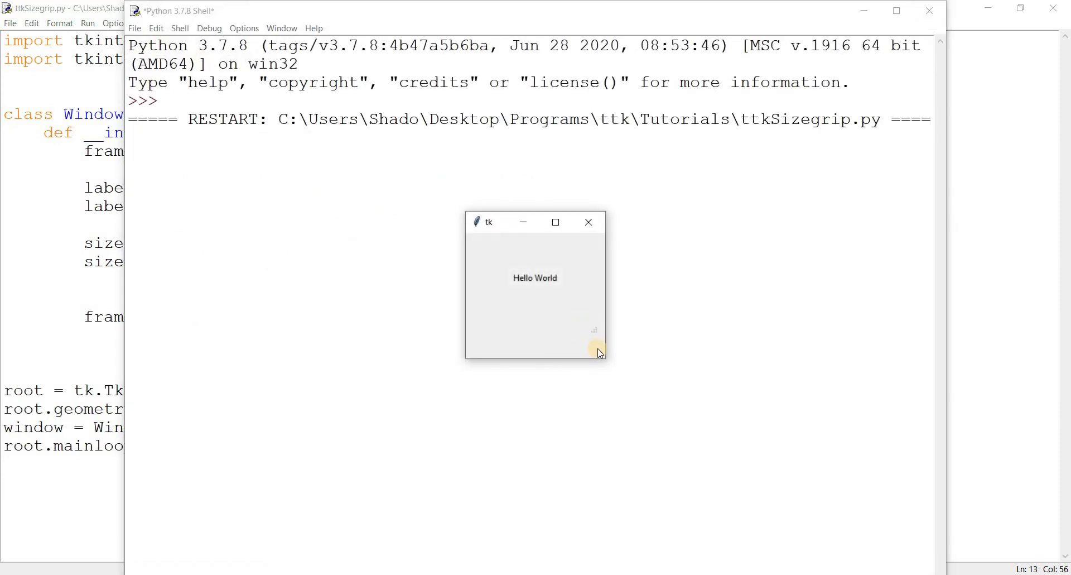
click(593, 221)
key(alt+Tab)
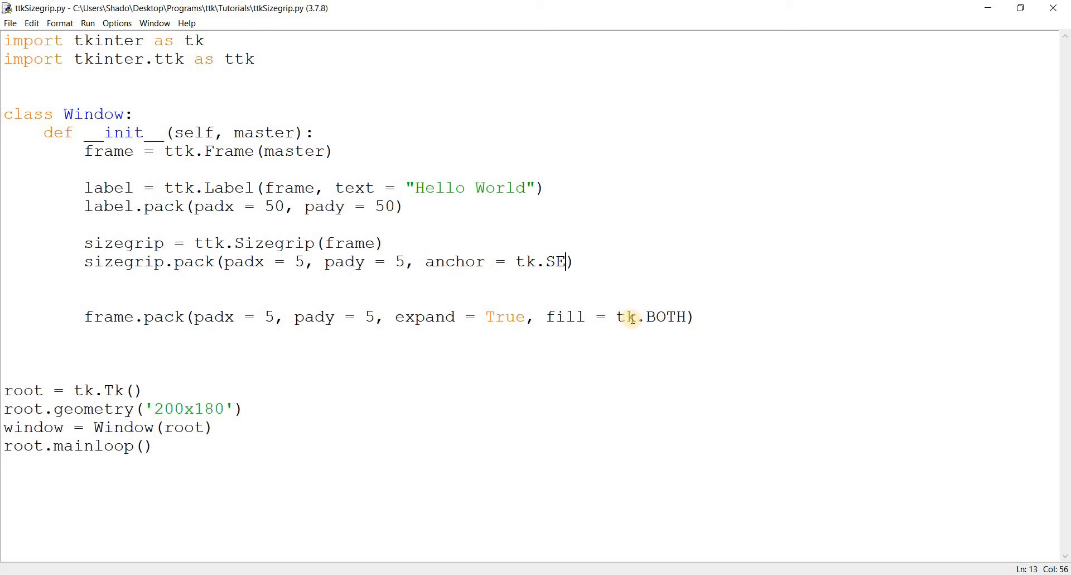
Change the frame to tk.Frame(master, bg = "green") and run the saved script
click(174, 151)
key(Delete)
click(319, 151)
text(, )
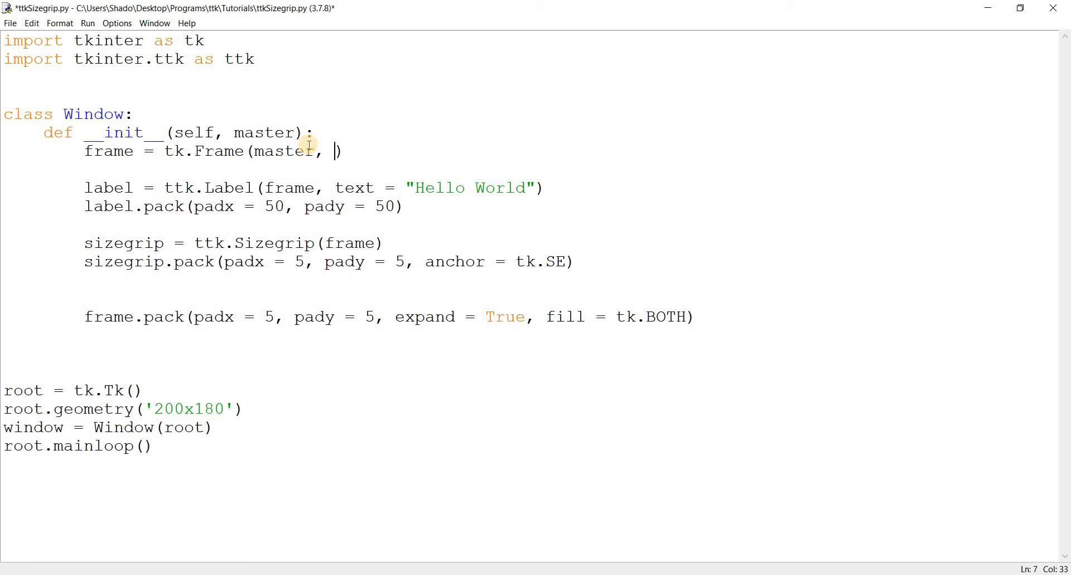
text(bg = "green)
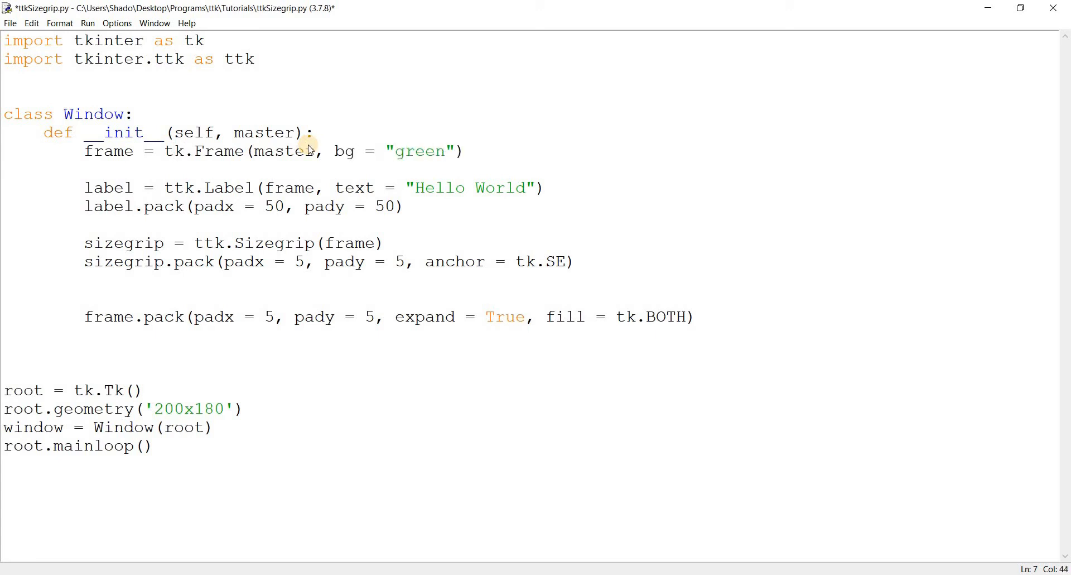
key(F5)
key(Return)
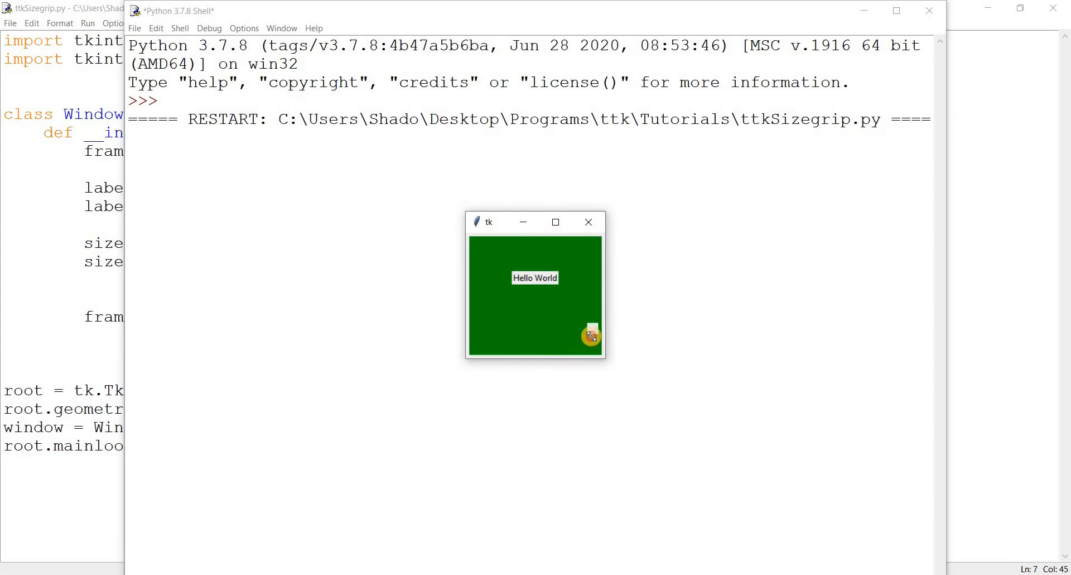
Shrink the green Hello World window slightly, then close it
drag(592, 336, 585, 327)
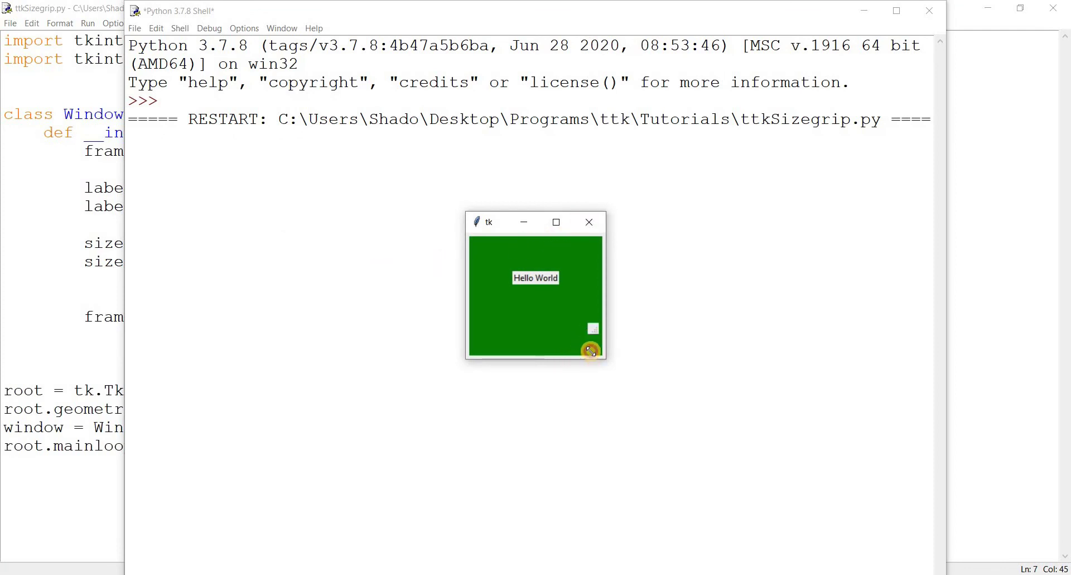
click(582, 224)
Add expand = True to sizegrip.pack, save, run, and close the test window
click(929, 10)
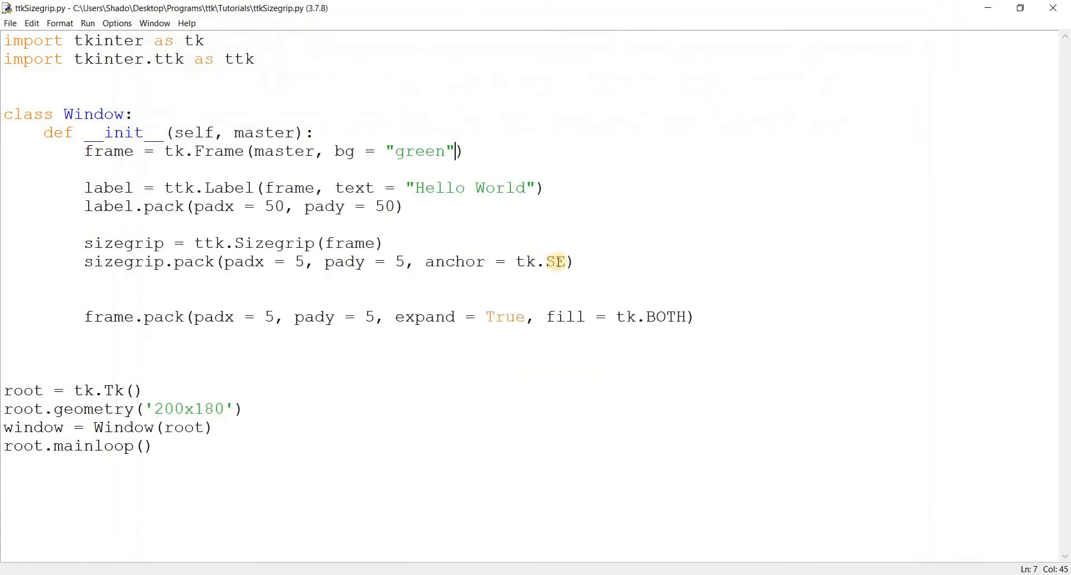
click(566, 261)
text(, )
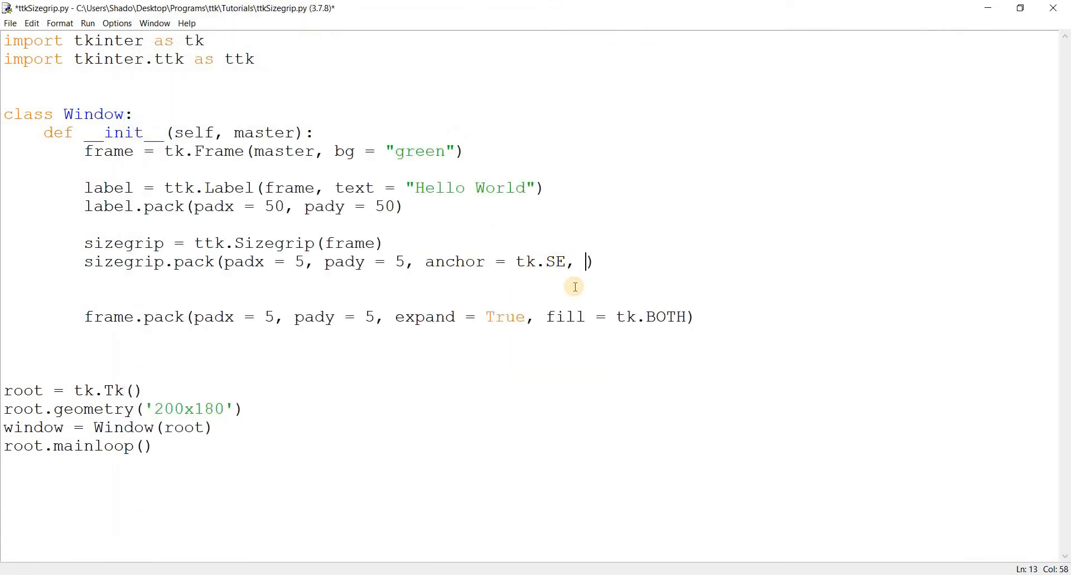
text(expand = )
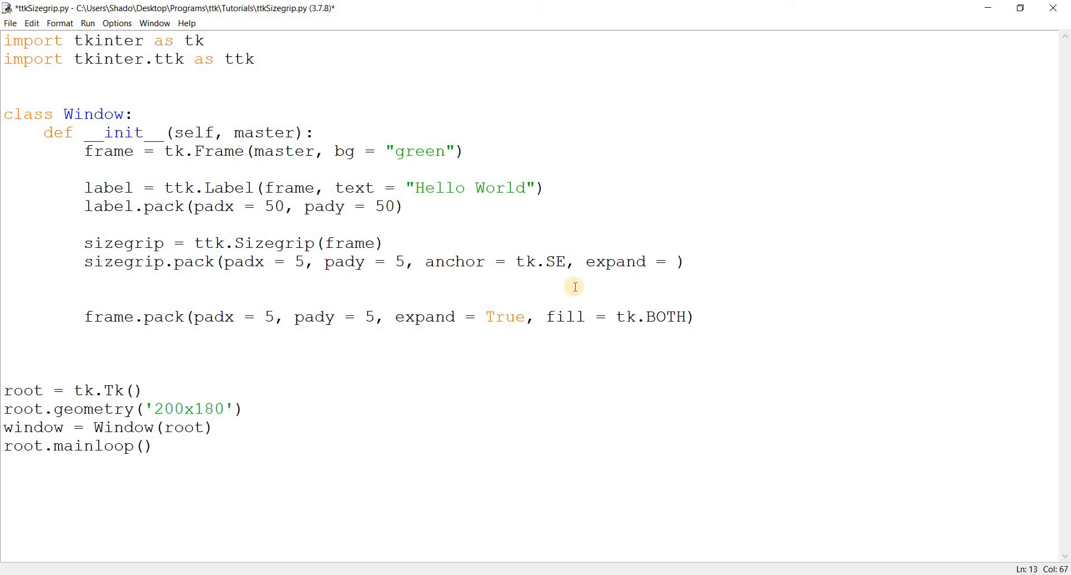
text(True)
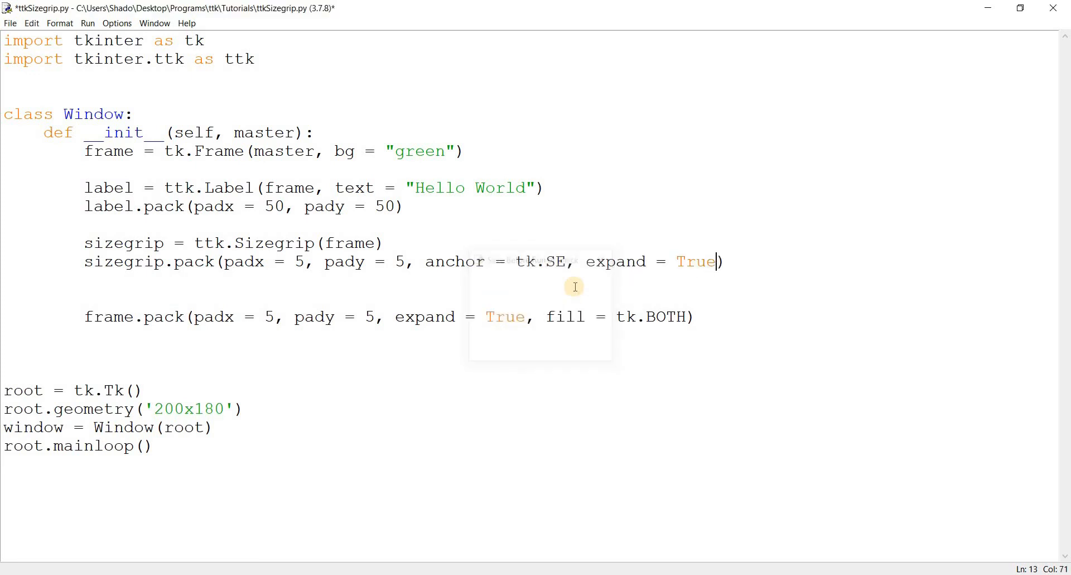
key(ctrl+s)
key(F5)
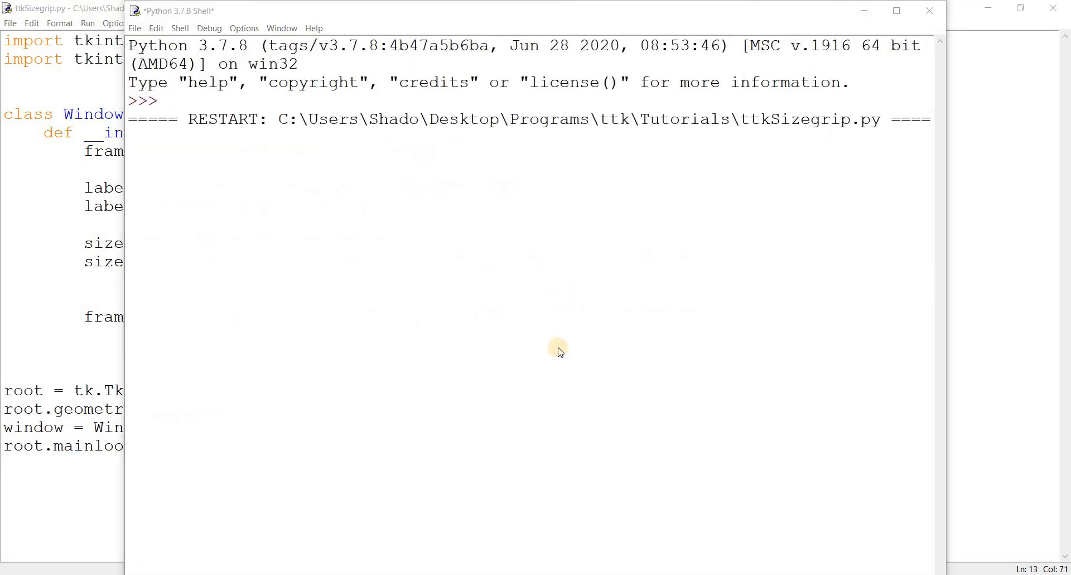
click(588, 222)
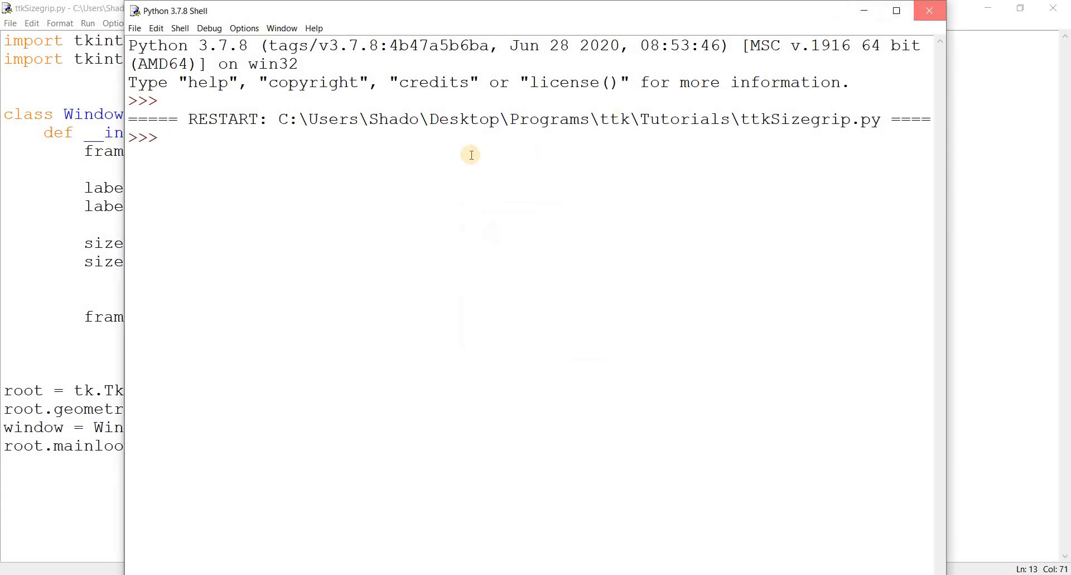
Remove bg = "green" from the frame line, save and run the script again
click(928, 11)
shift+click(319, 152)
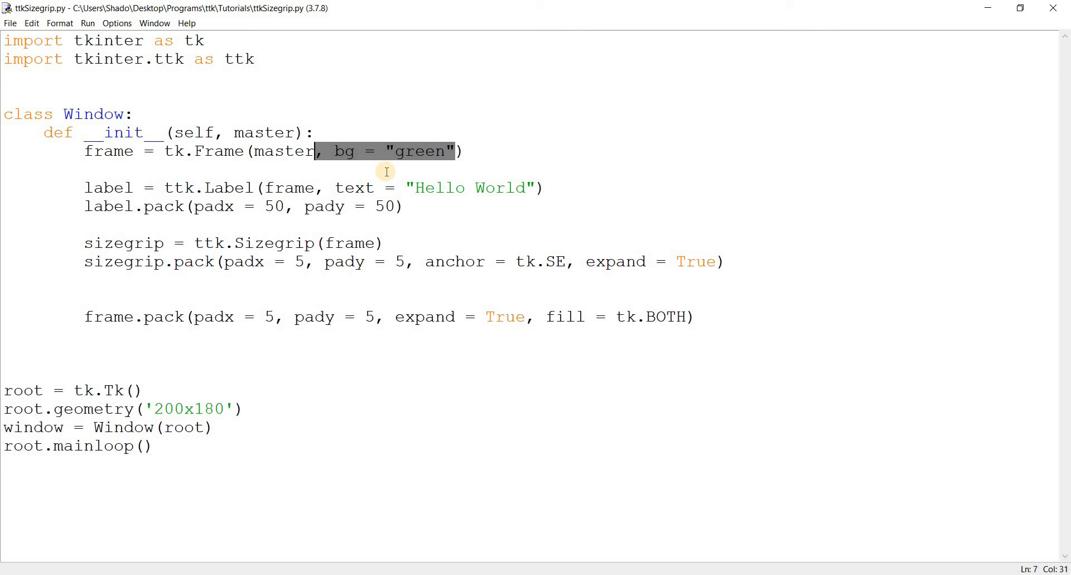
key(BackSpace)
key(ctrl+s)
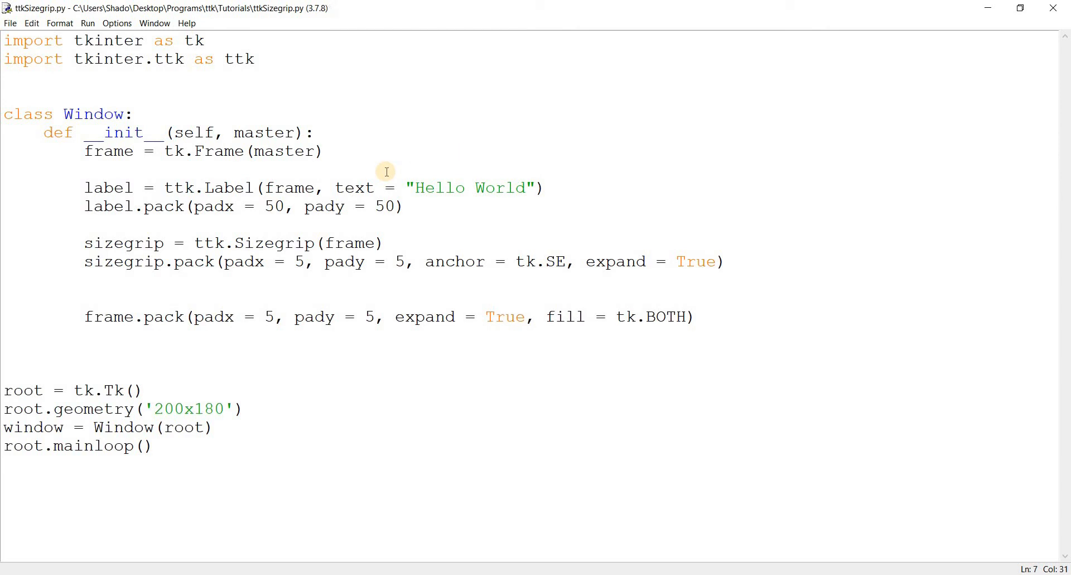
key(F5)
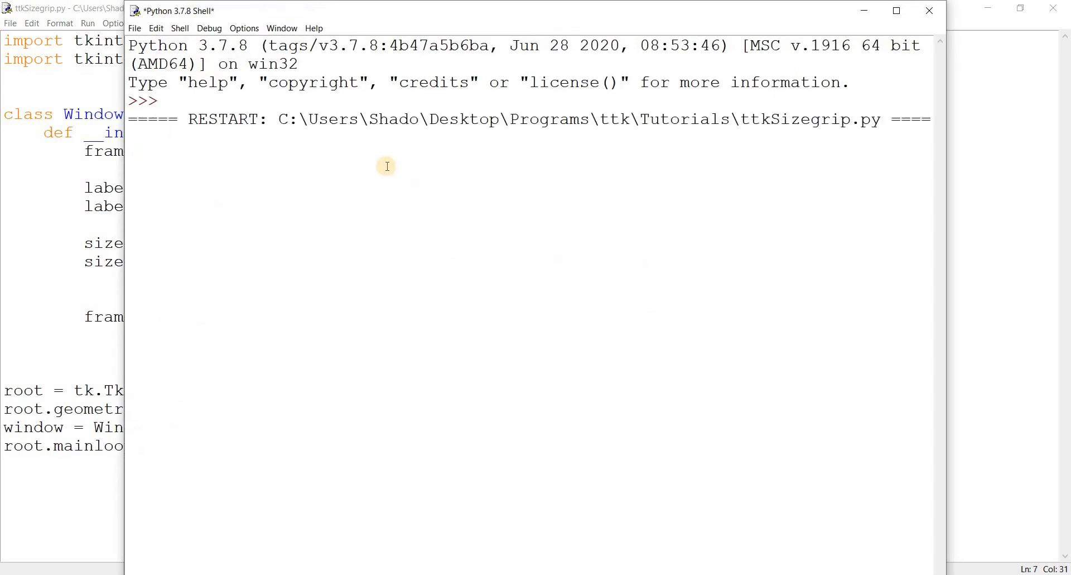
Move the Hello World window and resize it larger and smaller via its grip
drag(505, 223, 468, 206)
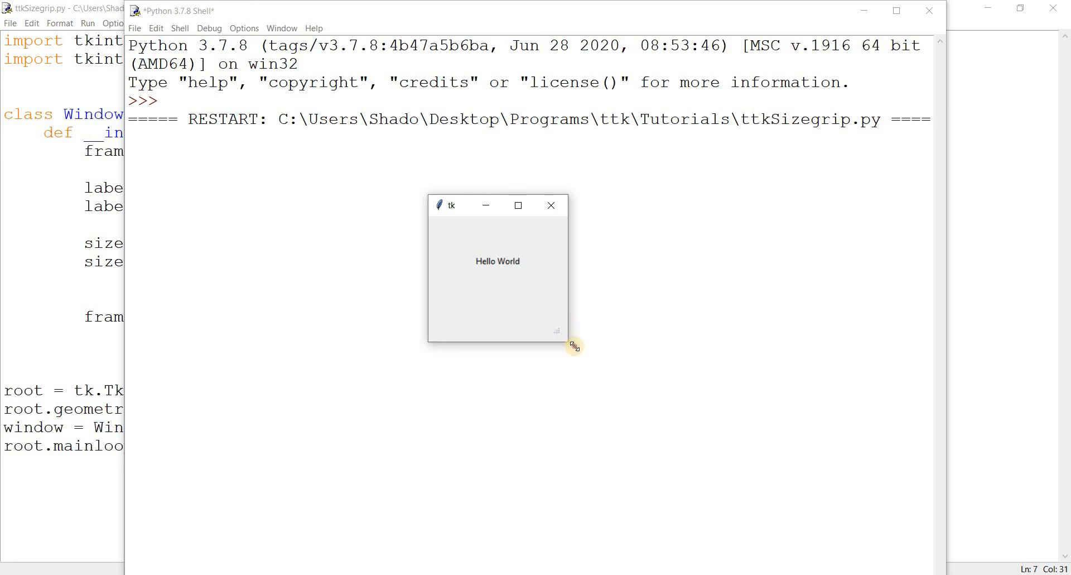
mouse_move(560, 331)
mouse_down()
mouse_move(645, 373)
mouse_move(728, 443)
mouse_up()
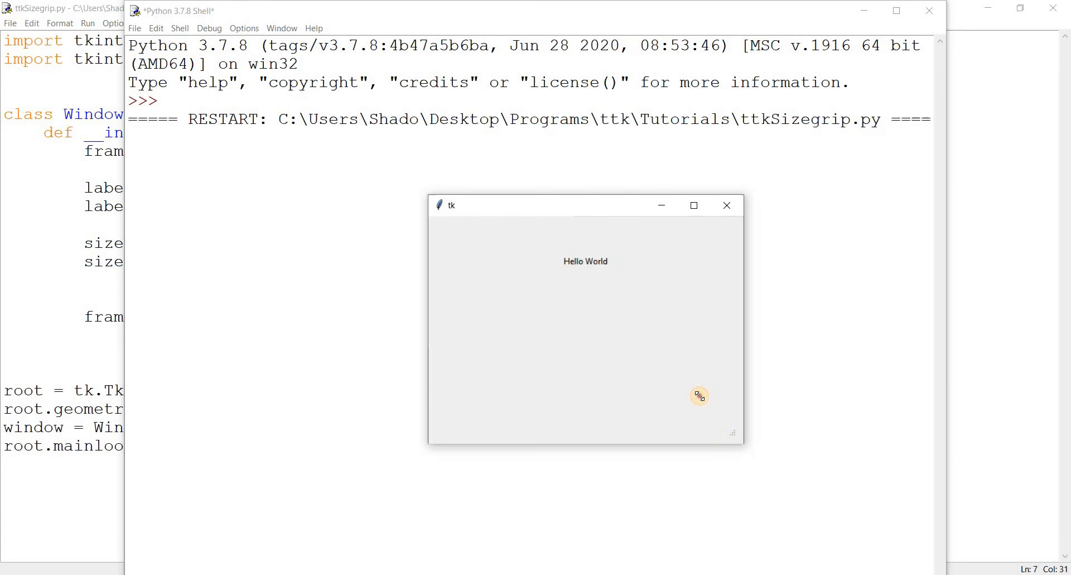
mouse_move(729, 440)
mouse_down()
mouse_move(700, 396)
mouse_move(631, 351)
mouse_move(721, 436)
mouse_up()
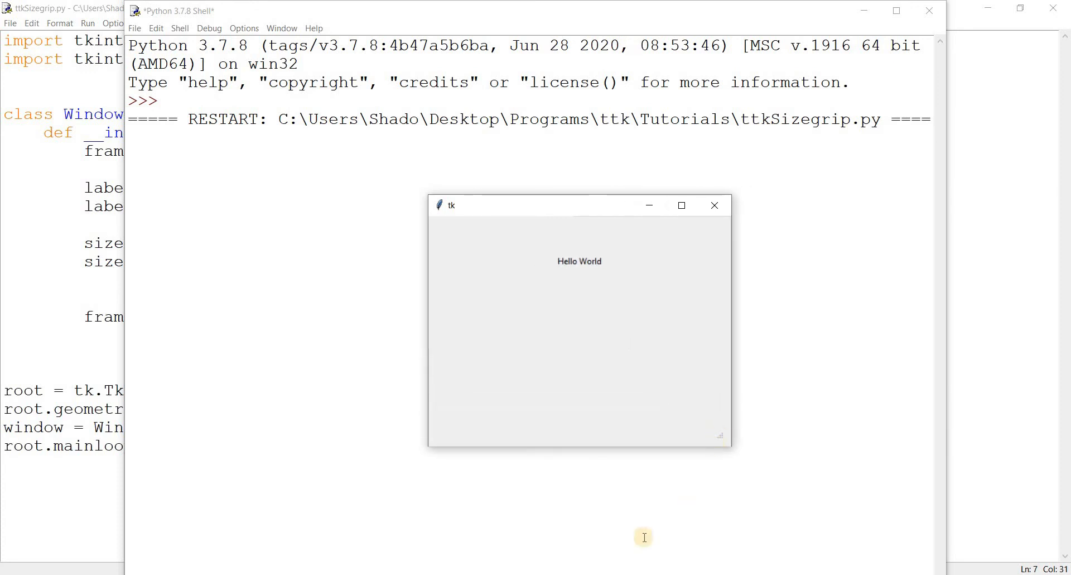
drag(495, 191, 396, 164)
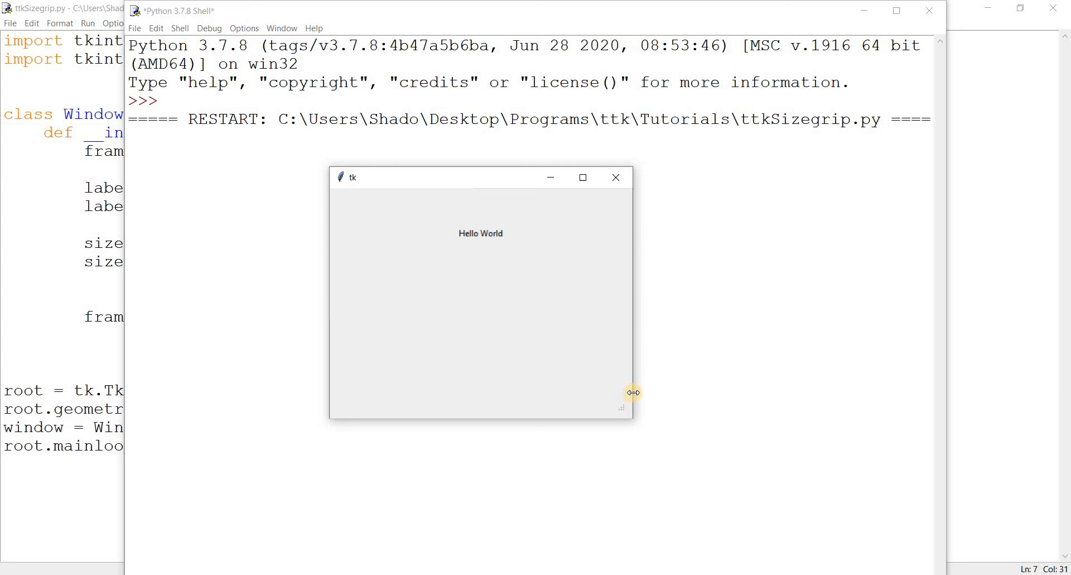
mouse_move(634, 393)
mouse_down()
mouse_move(673, 393)
mouse_move(646, 449)
mouse_up()
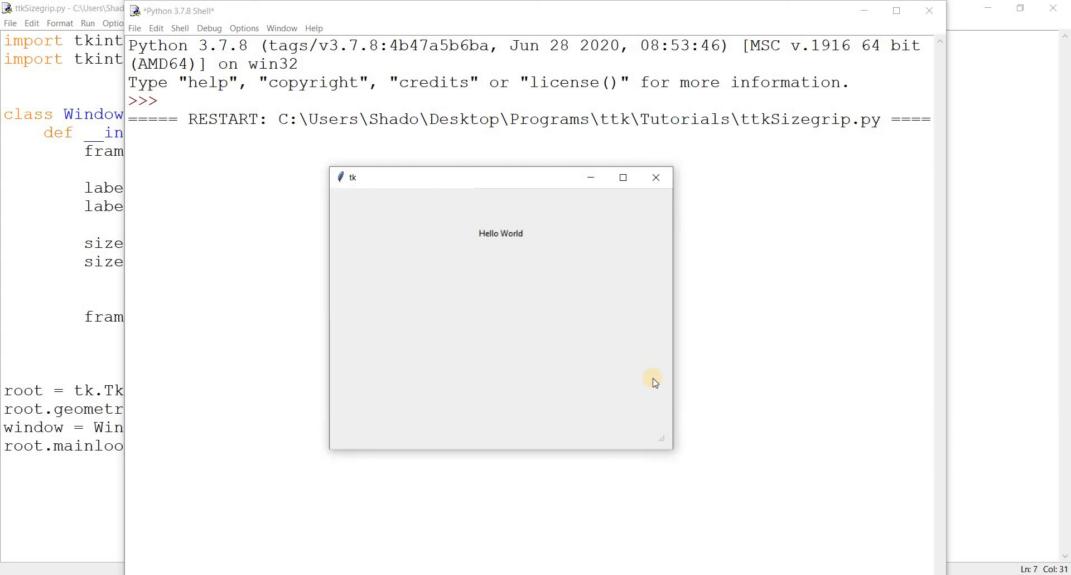
Close the test window and shell, returning to line 13 of the Sizegrip script
click(659, 176)
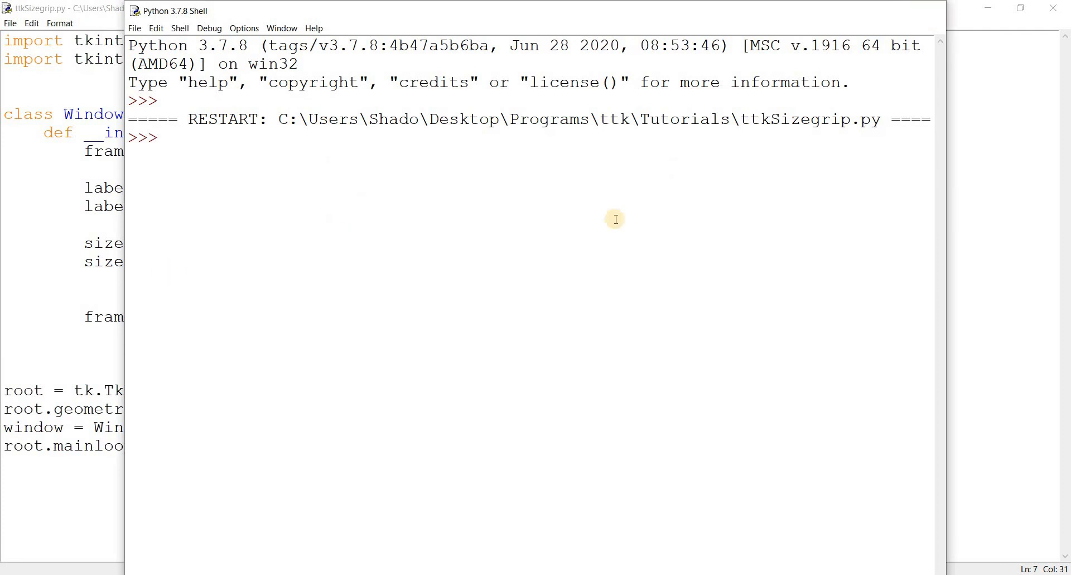
click(929, 10)
click(749, 261)
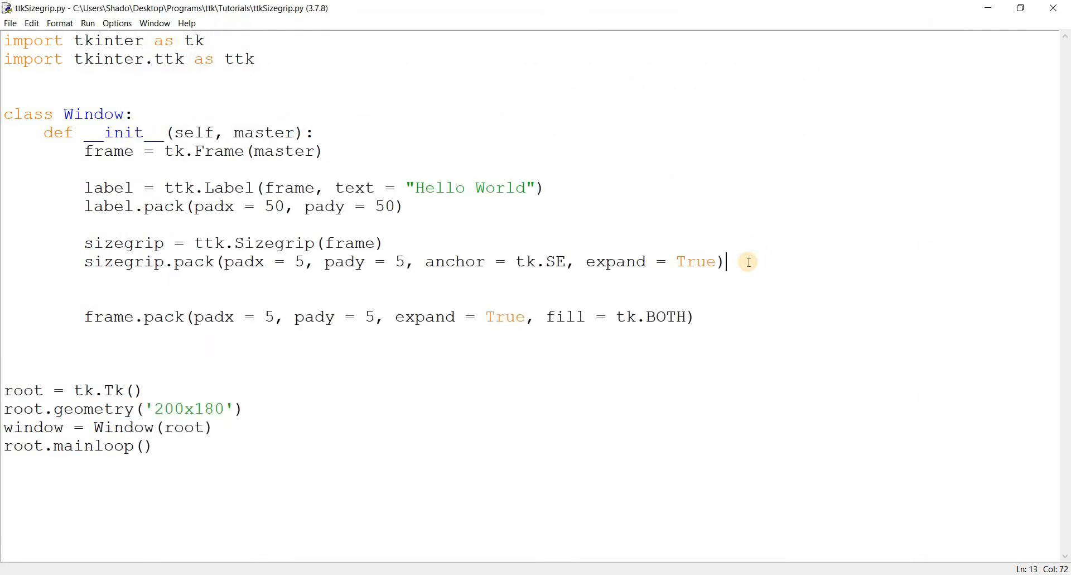